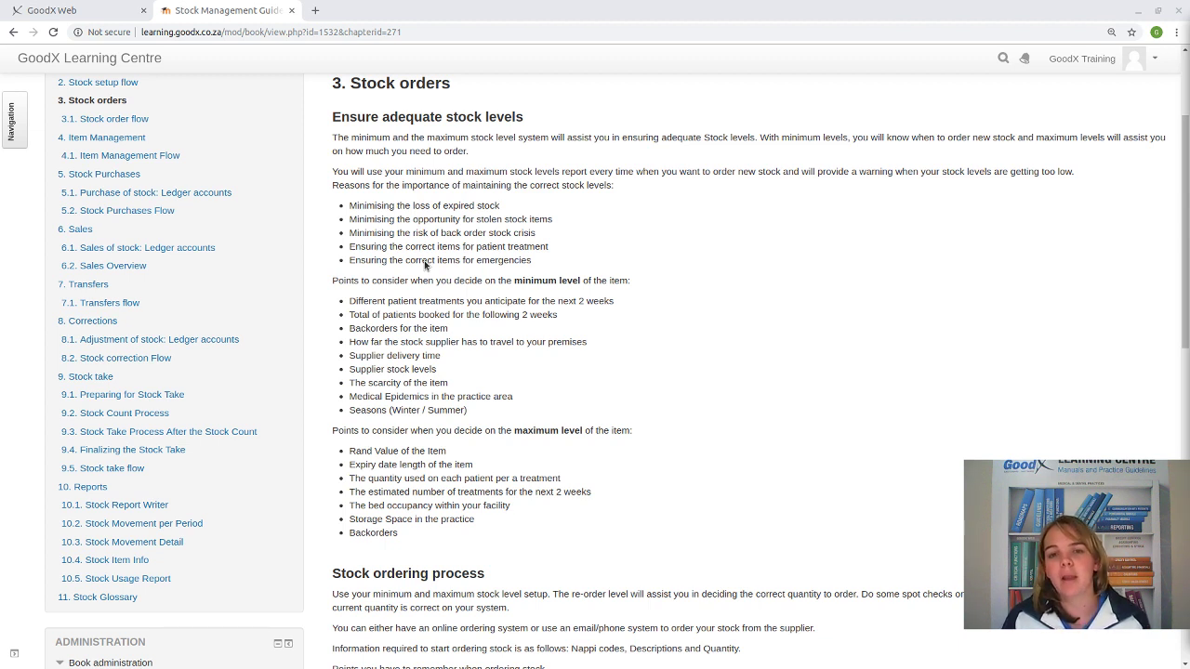
- Read the guide's Stock orders chapter on minimum and maximum stock levels and the stock ordering process
scroll(424, 265, down, 1)
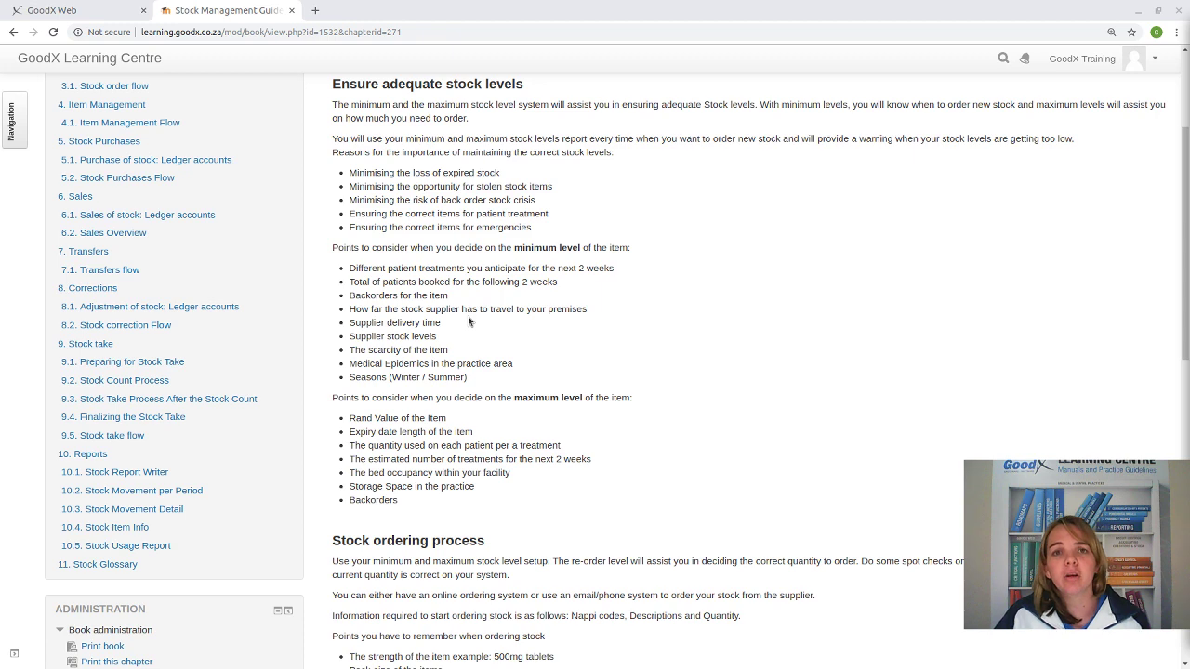
scroll(468, 321, down, 2)
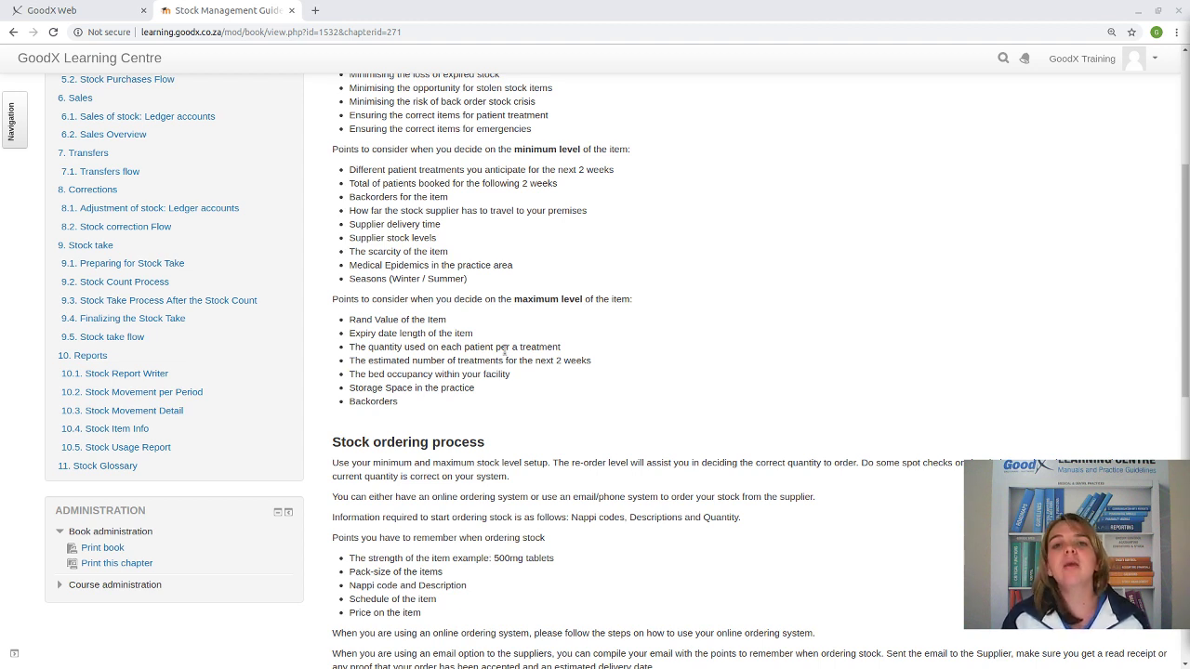
scroll(505, 351, down, 5)
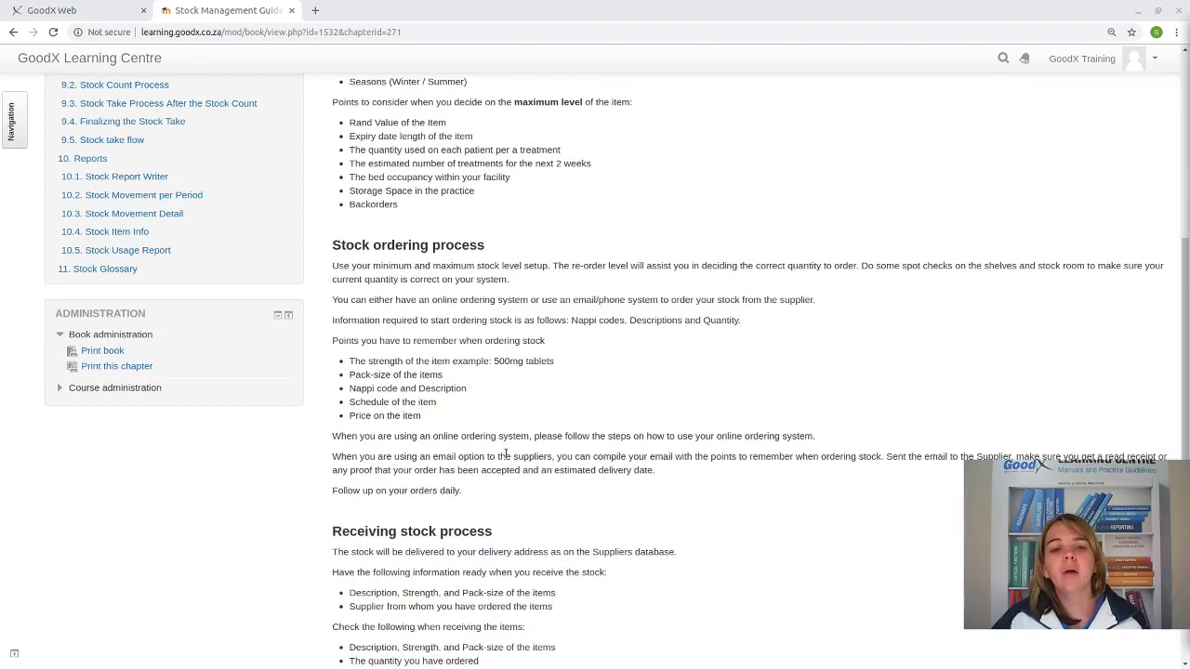
- Switch to the remote Windows desktop and exit the running GoodX Navigator session
mouse_move(267, 658)
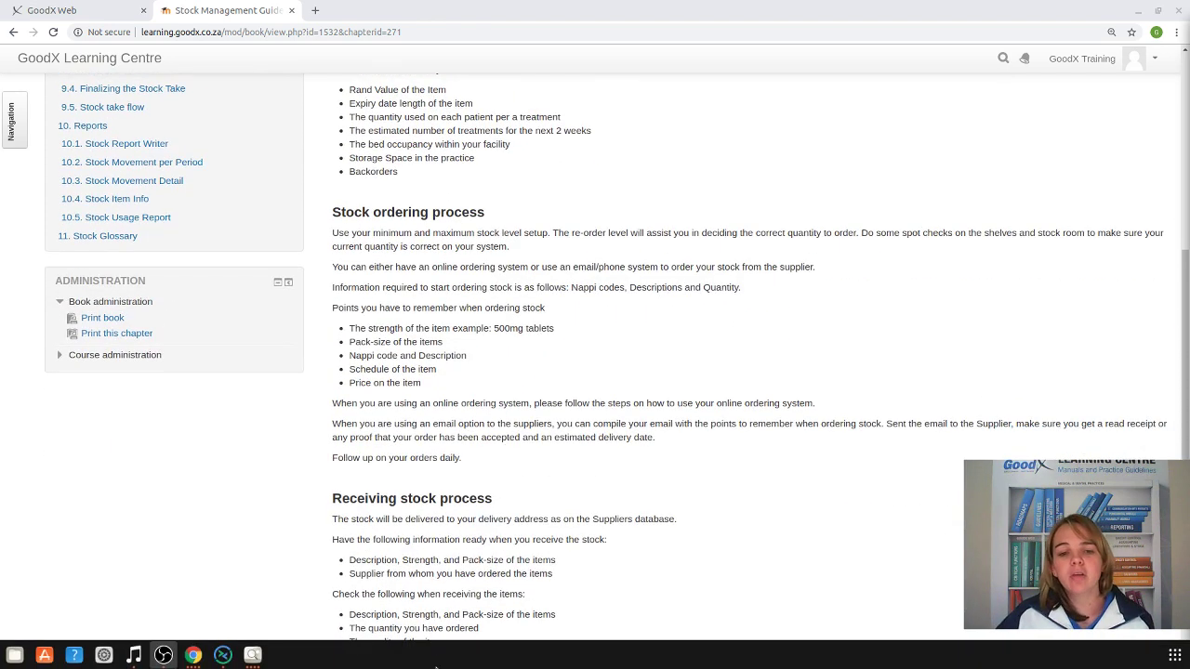
click(223, 655)
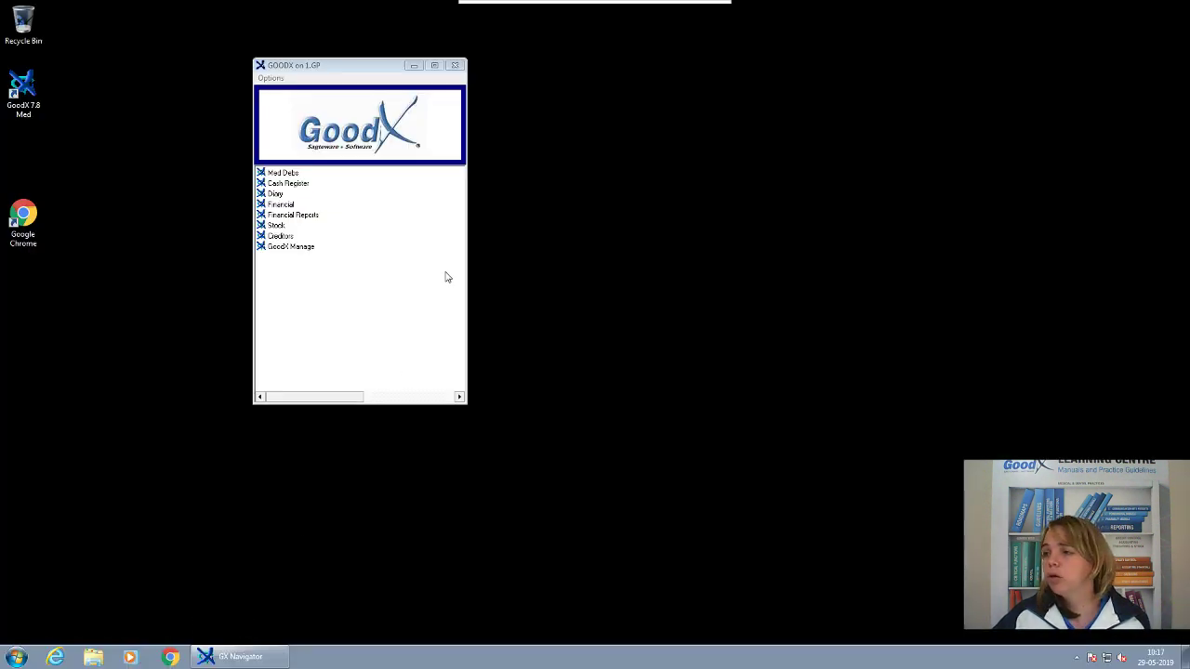
click(454, 66)
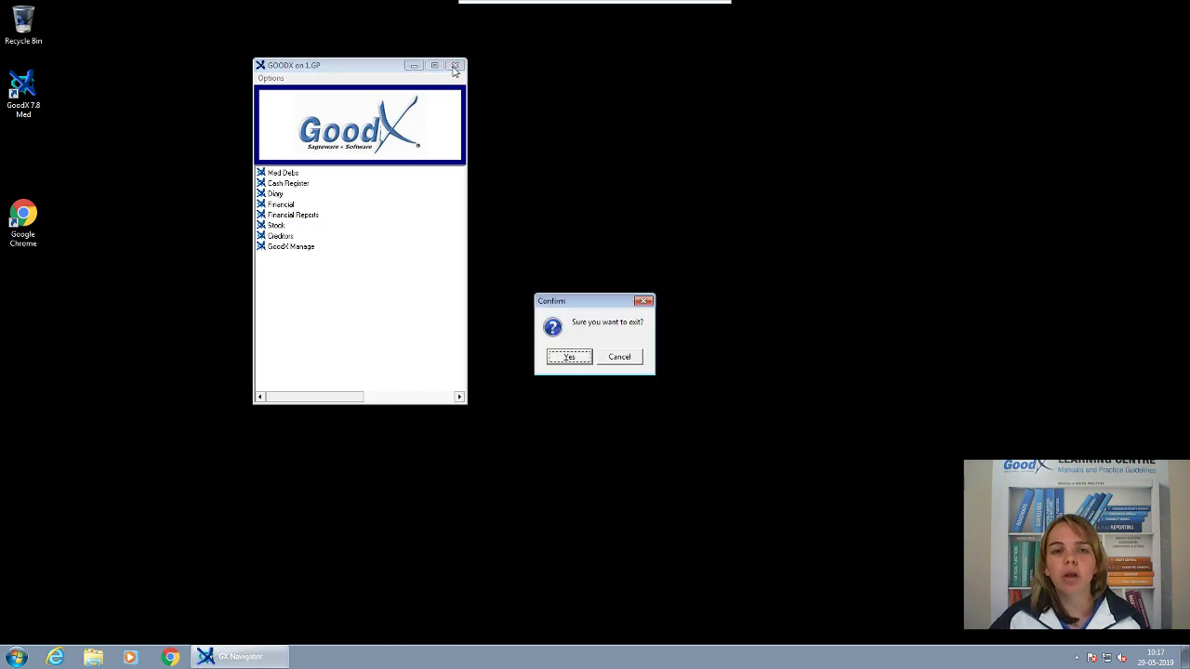
click(570, 356)
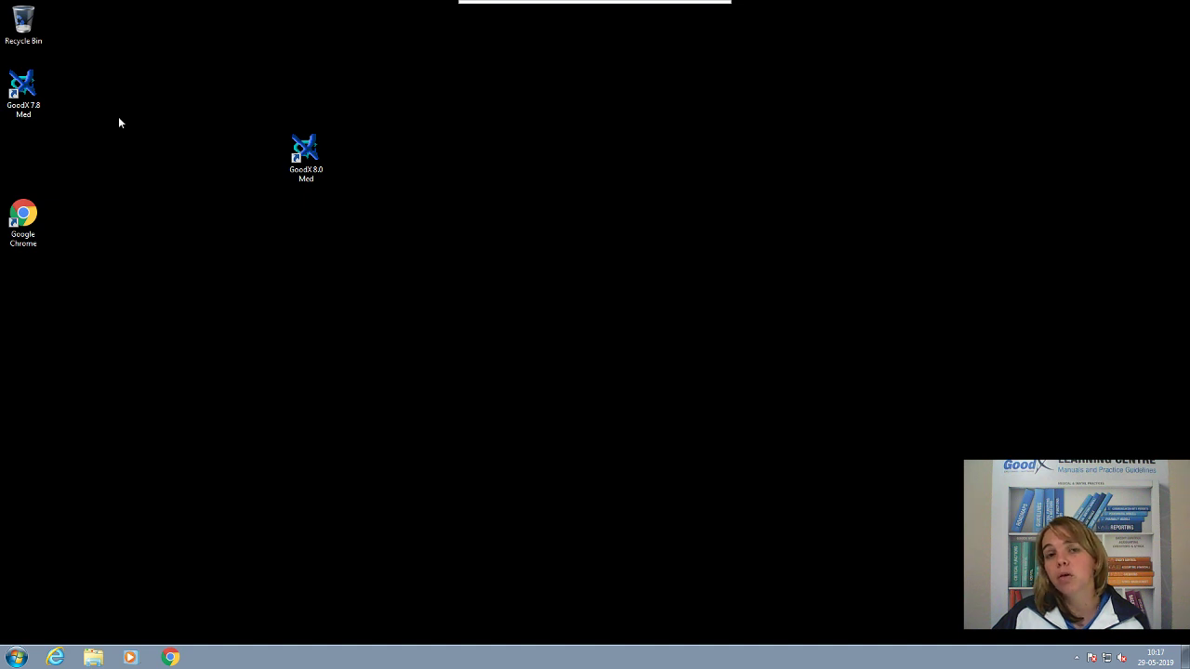
double_click(26, 100)
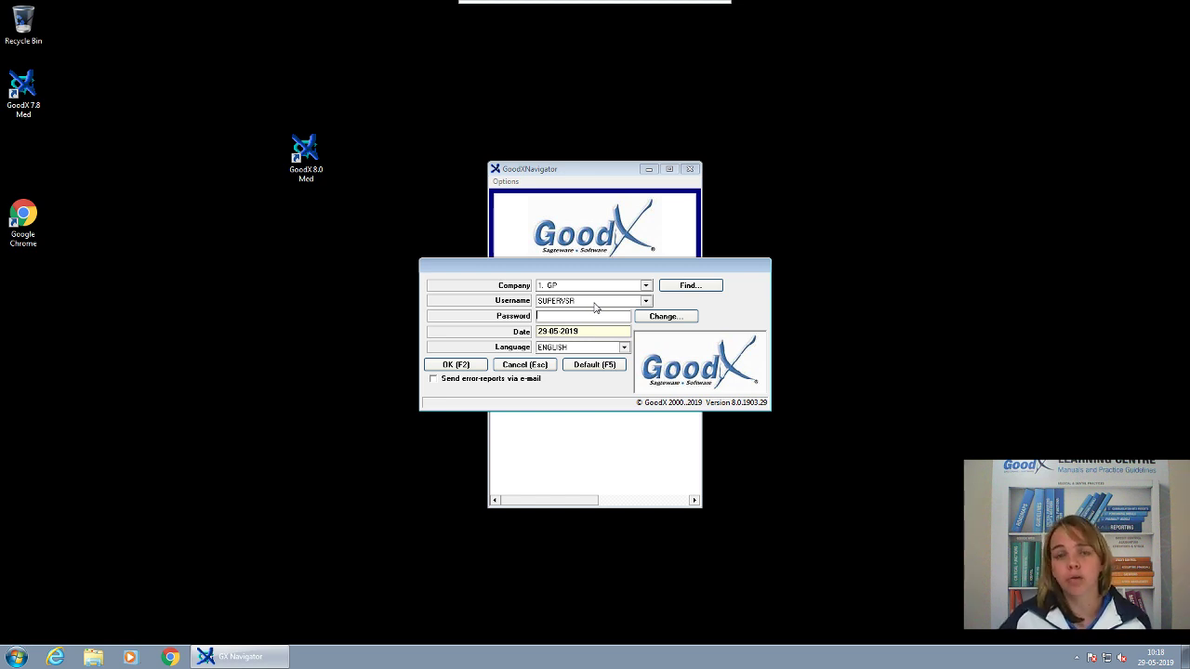
click(590, 303)
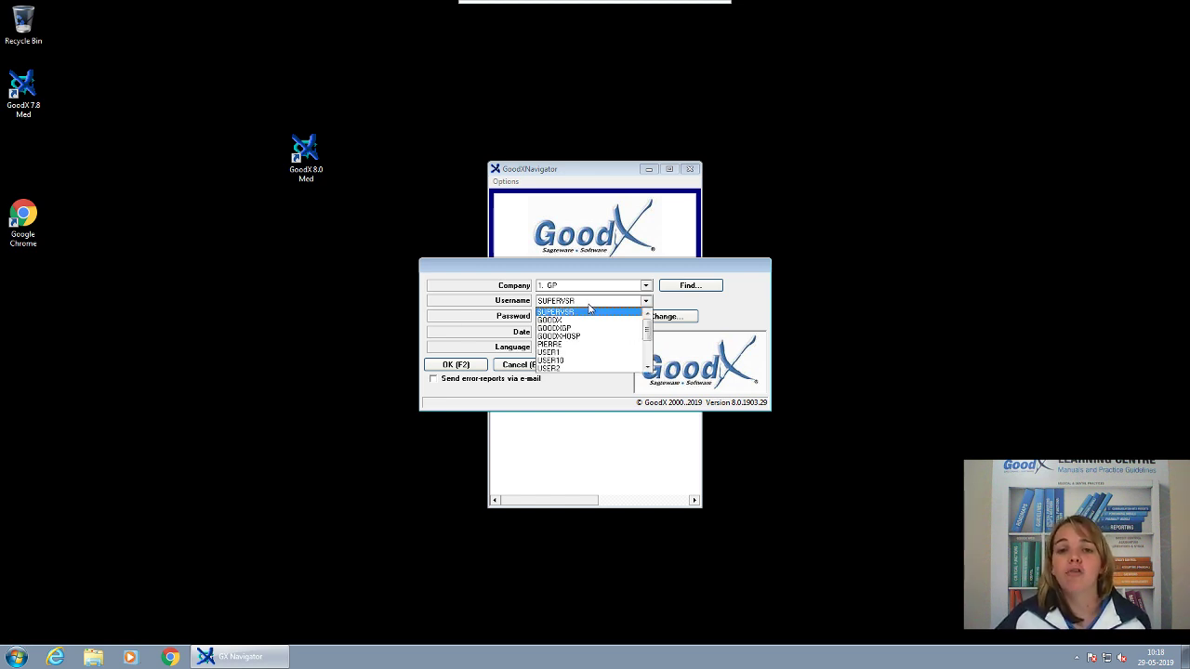
click(557, 321)
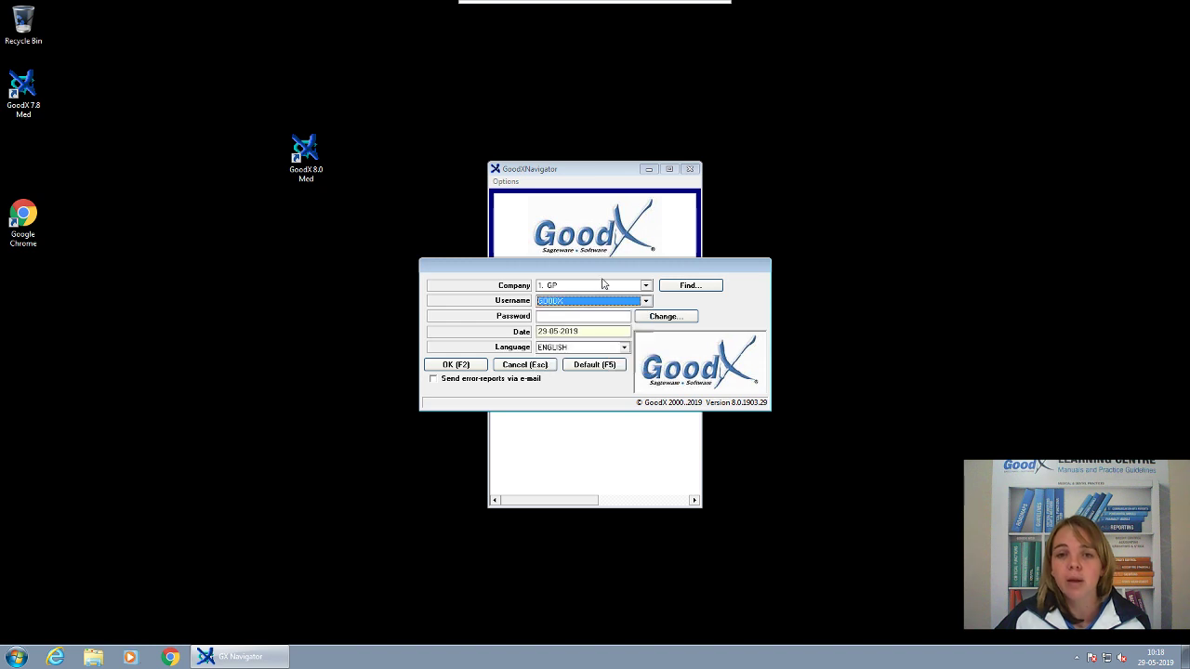
click(562, 317)
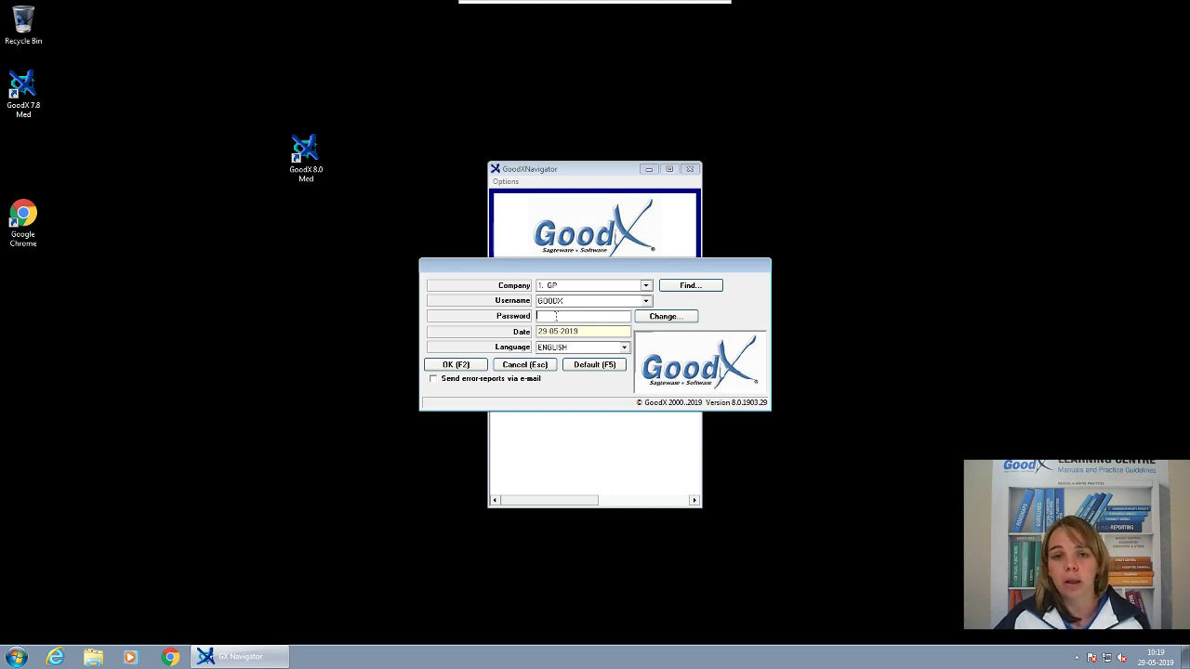
text(**)
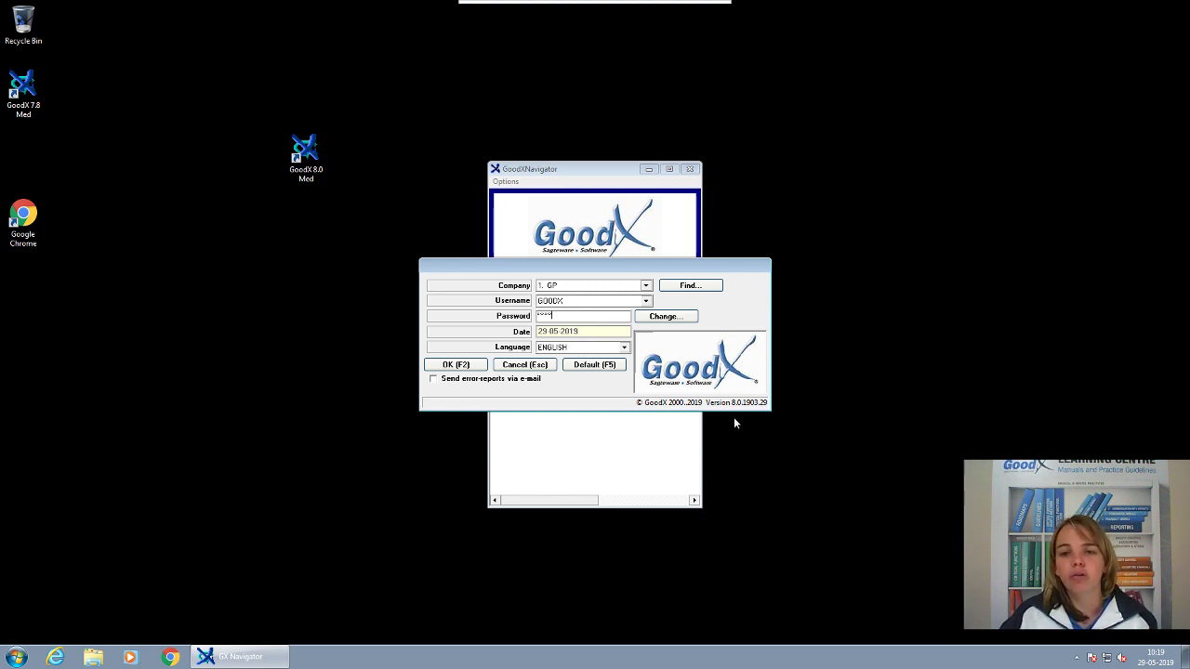
click(528, 366)
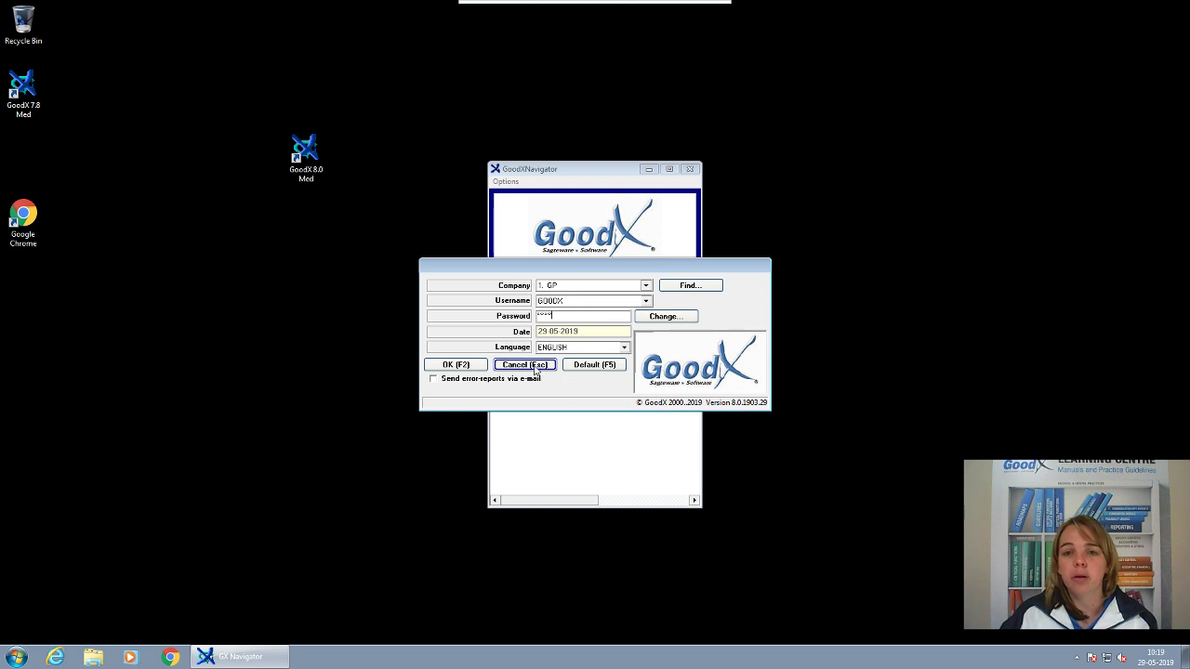
- Start GoodX 7.8 Med and log in to company 1. GP as GOODX with the account password
double_click(20, 89)
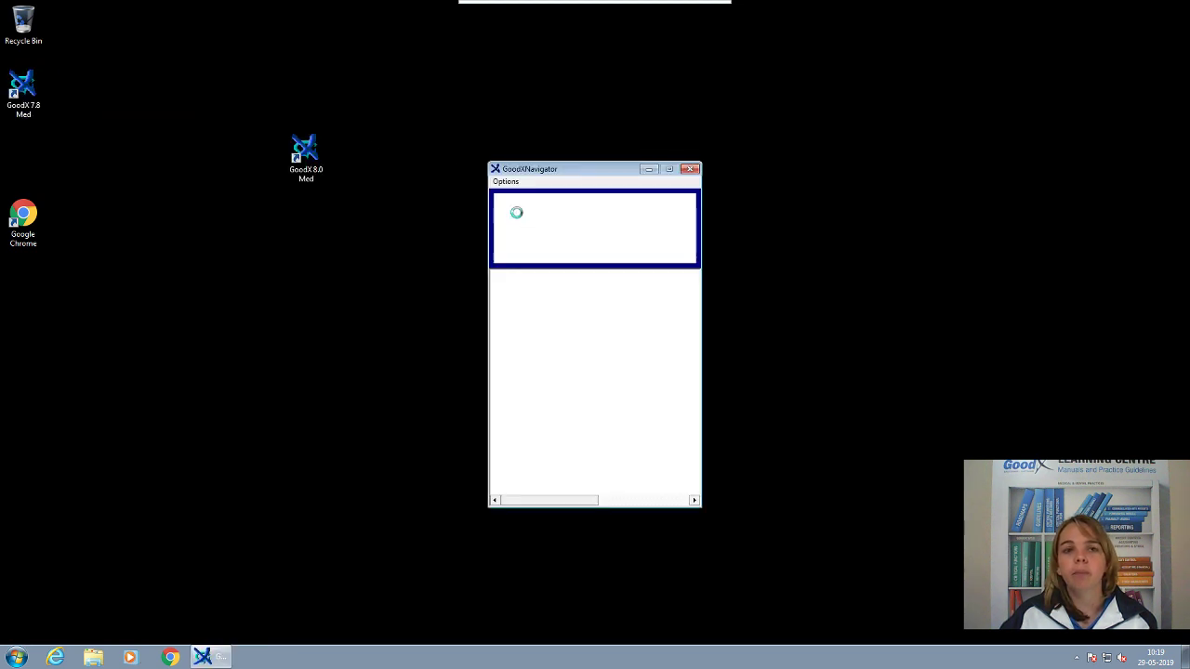
click(569, 300)
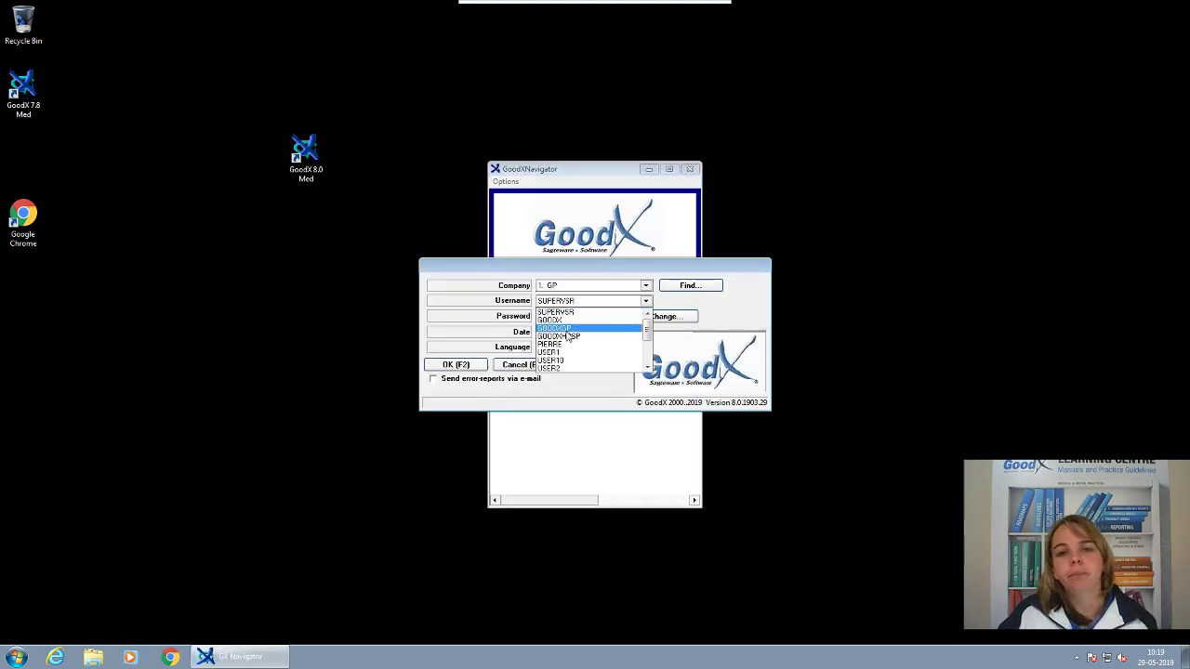
click(563, 319)
click(563, 318)
text(****)
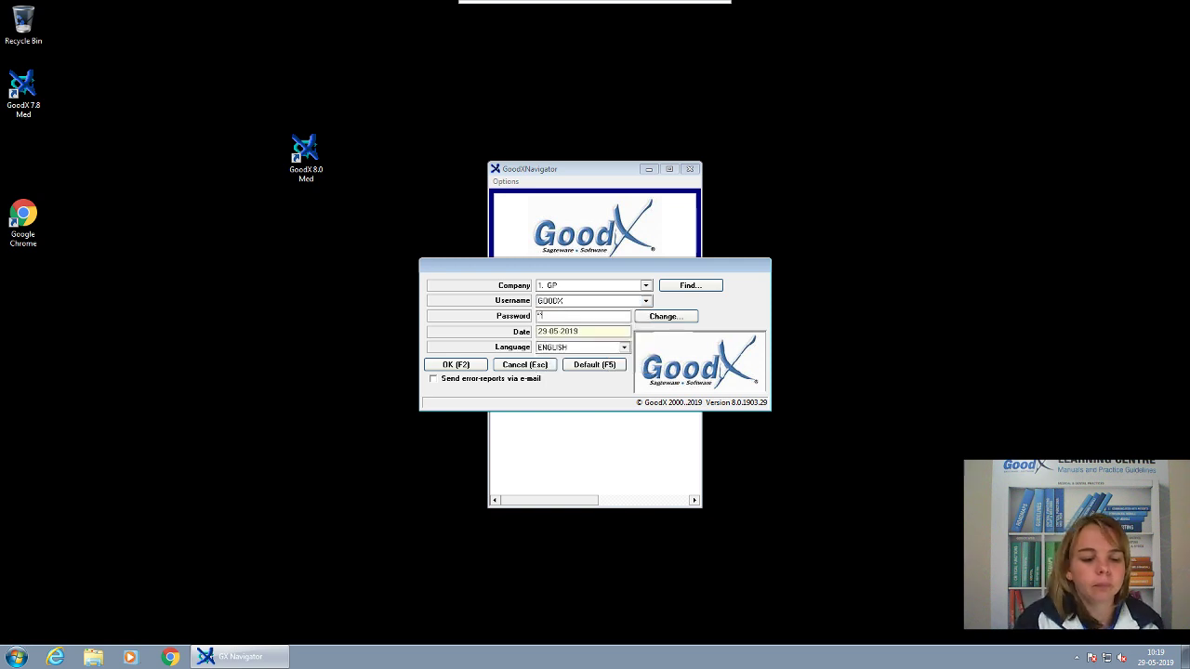
key(Return)
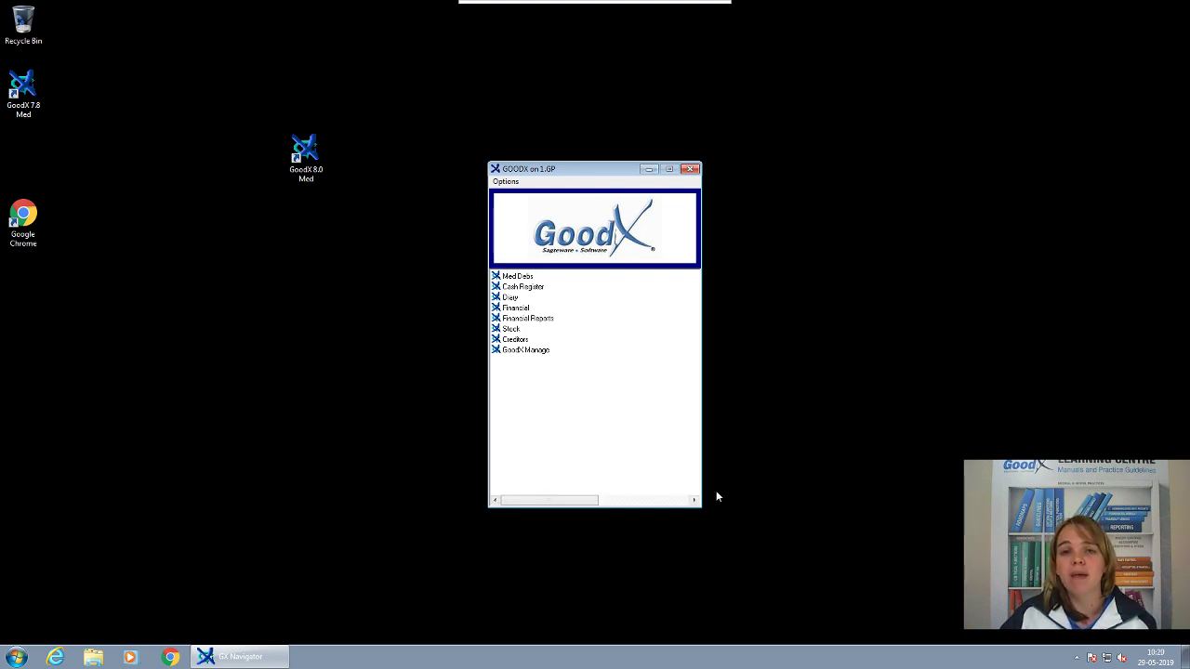
- Open the Stock module, log in with the support user's name and password, and continue past the task list
double_click(512, 330)
text(SARIE)
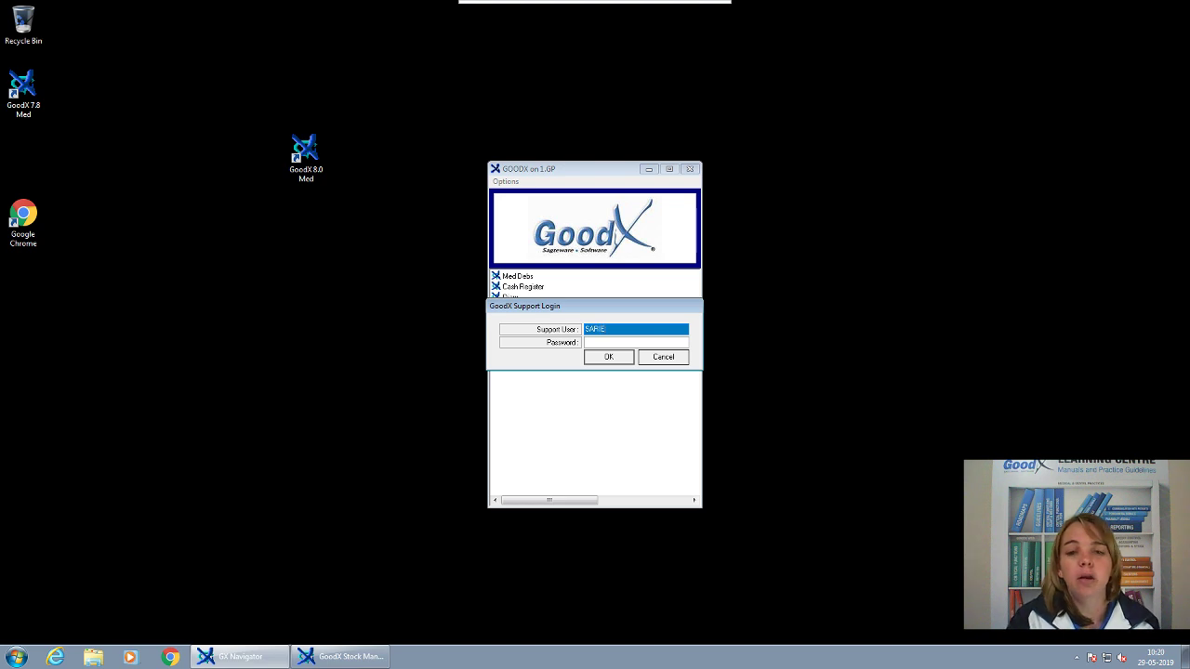
key(Tab)
text(*****)
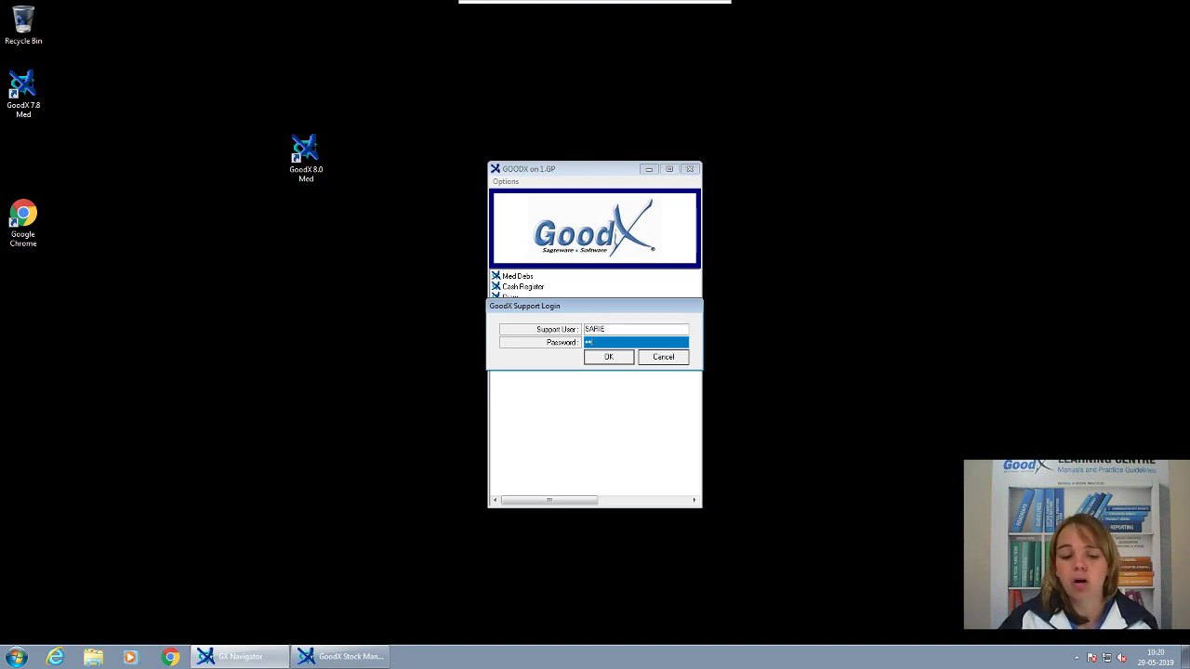
key(Return)
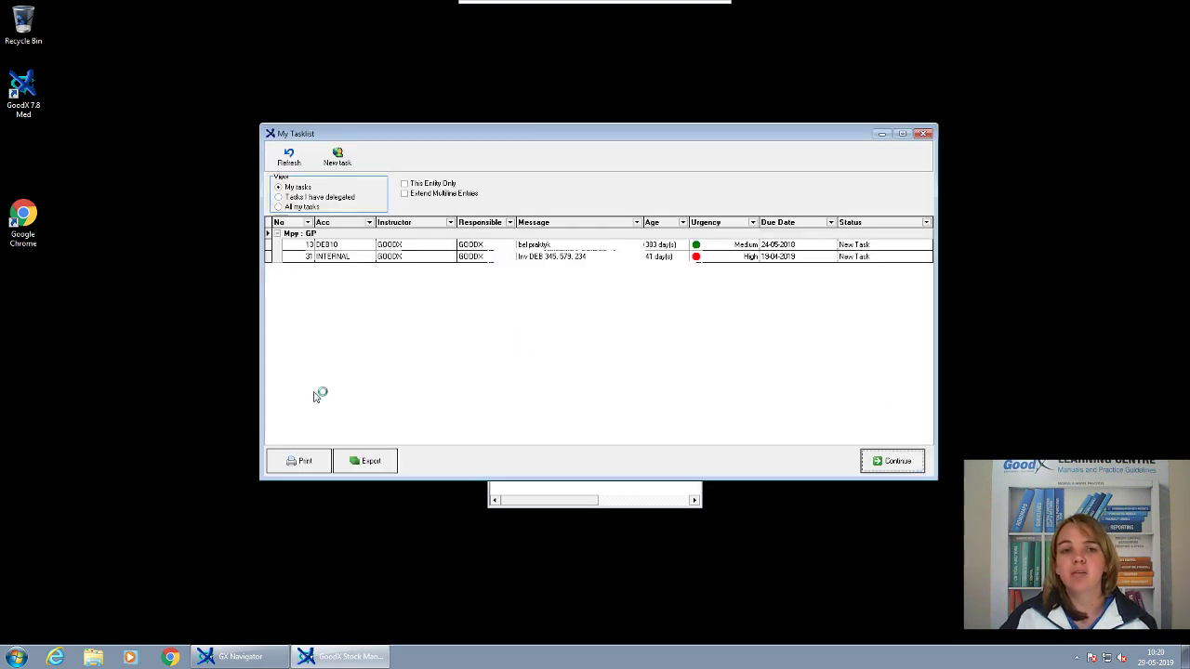
click(898, 463)
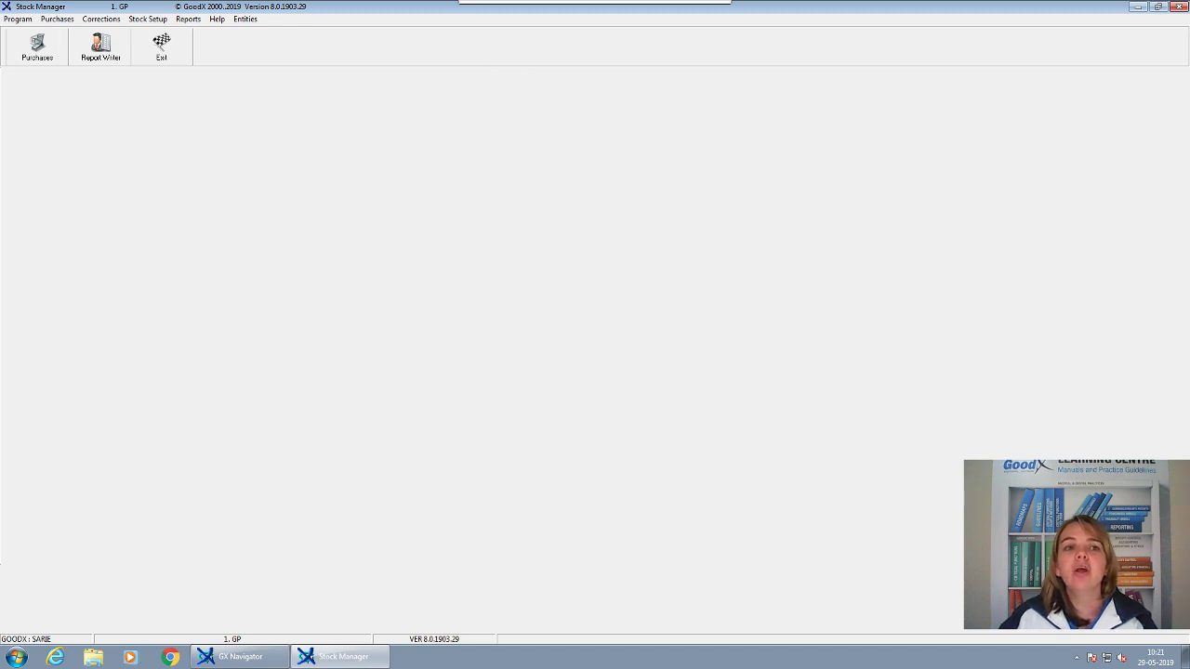
click(53, 19)
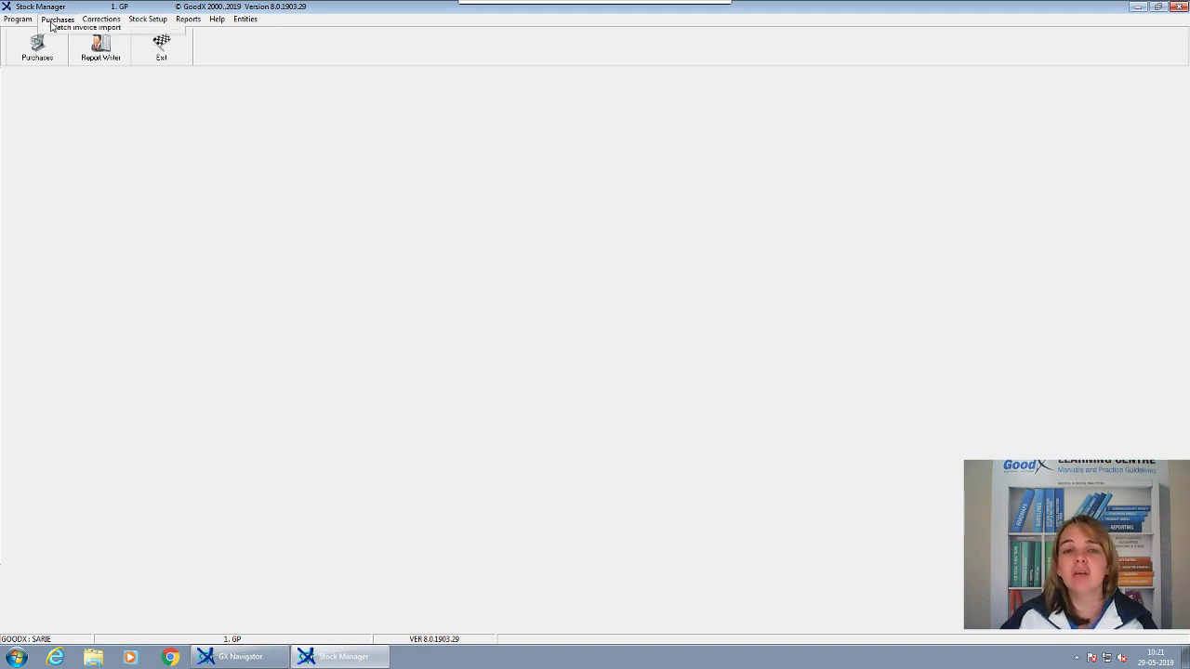
mouse_move(235, 20)
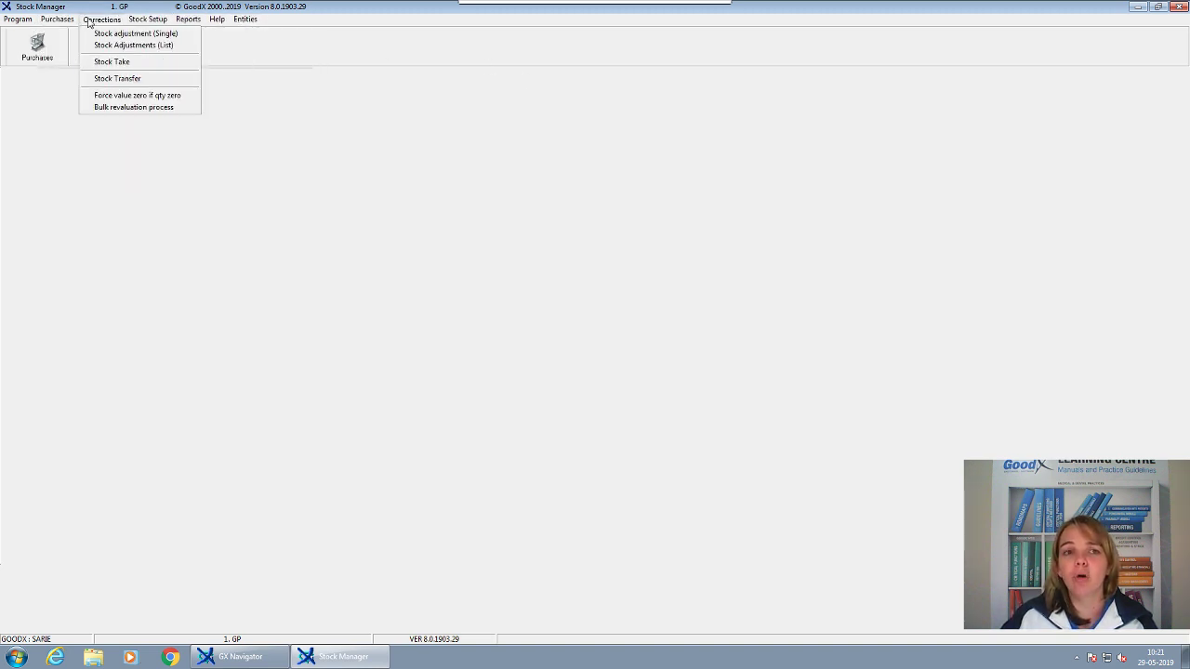
mouse_move(57, 20)
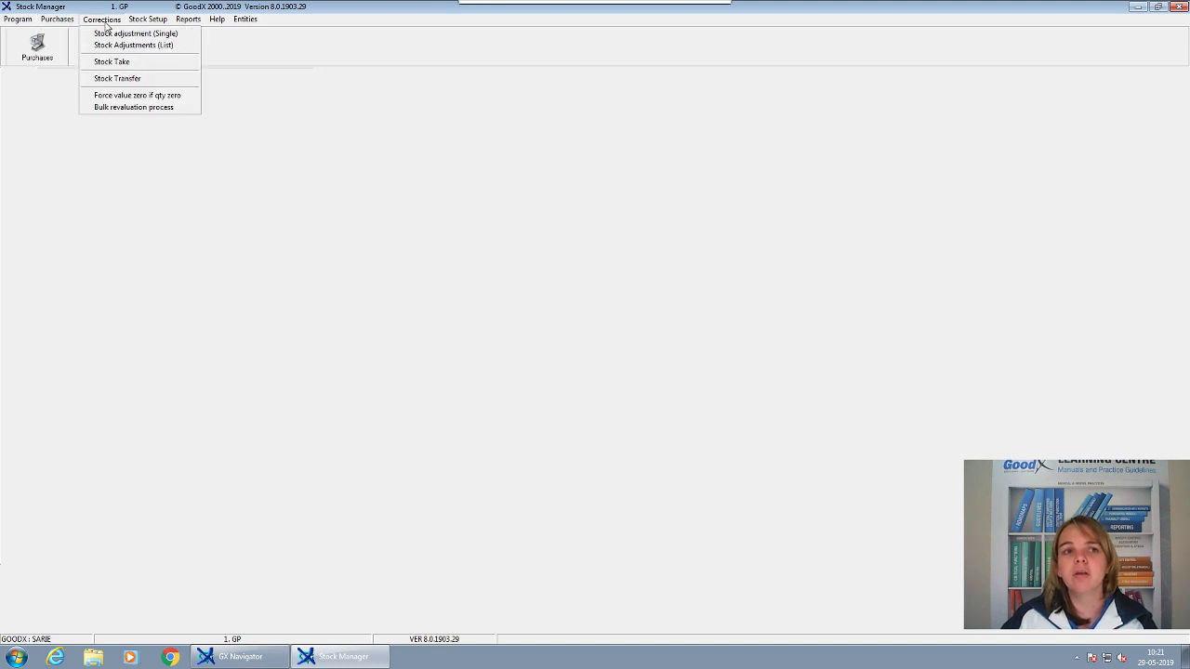
mouse_move(194, 25)
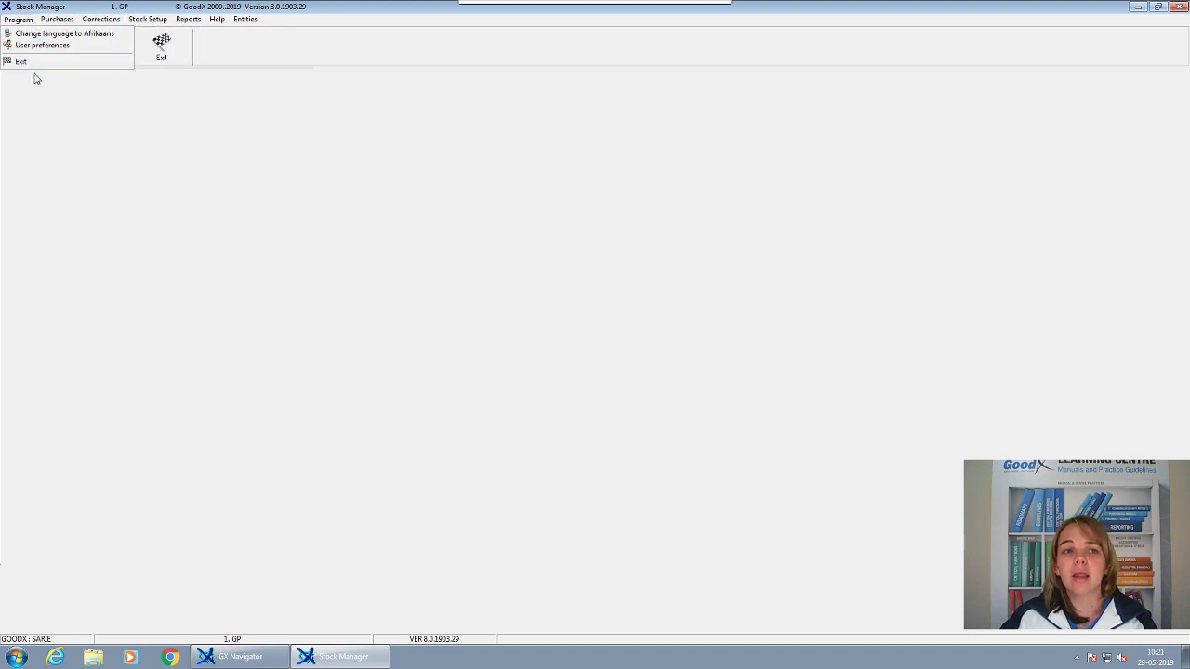
click(229, 246)
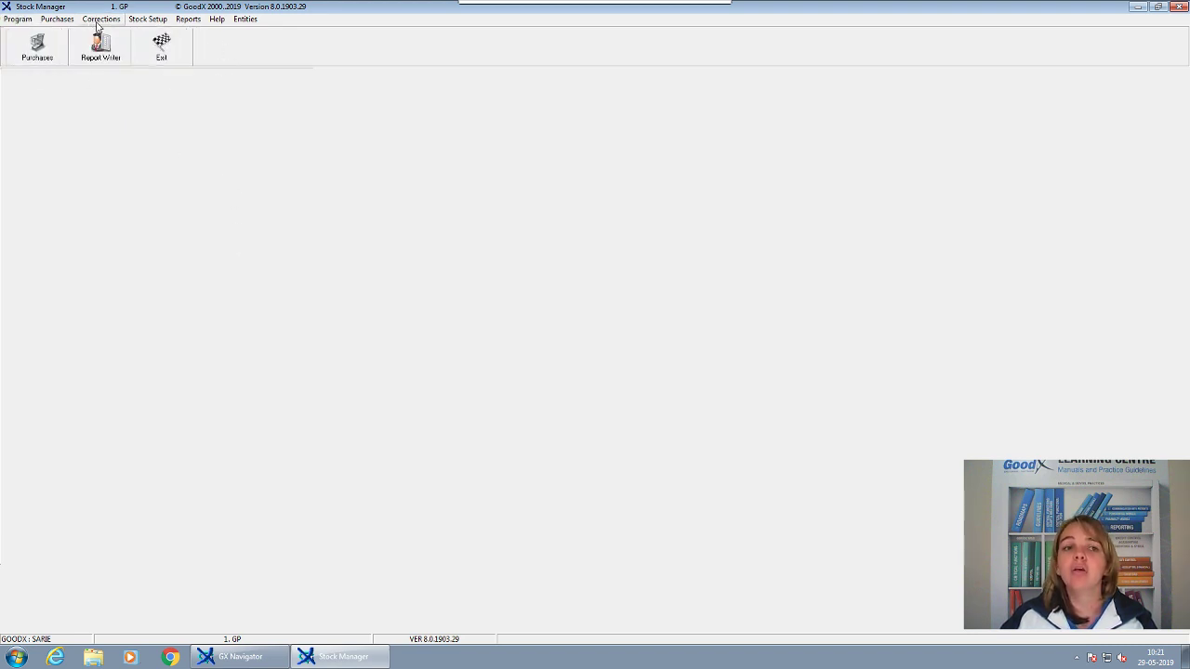
- Open the stock levels per warehouse for category MEDICINE and warehouse WAREHOUSE
click(133, 26)
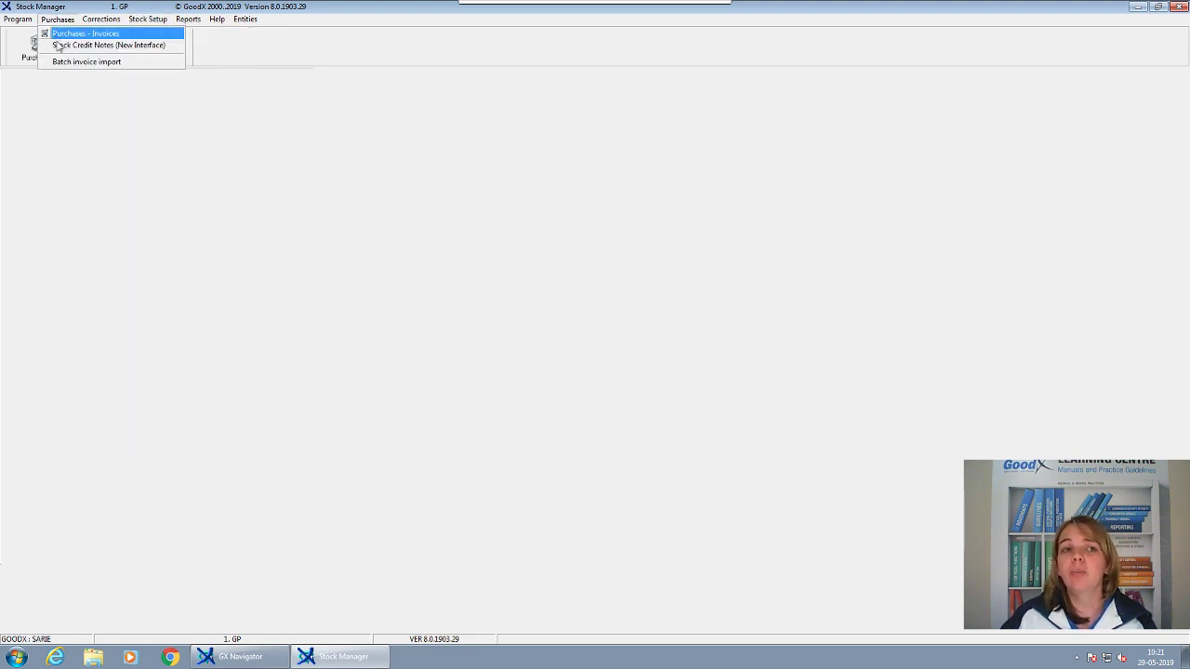
mouse_move(98, 24)
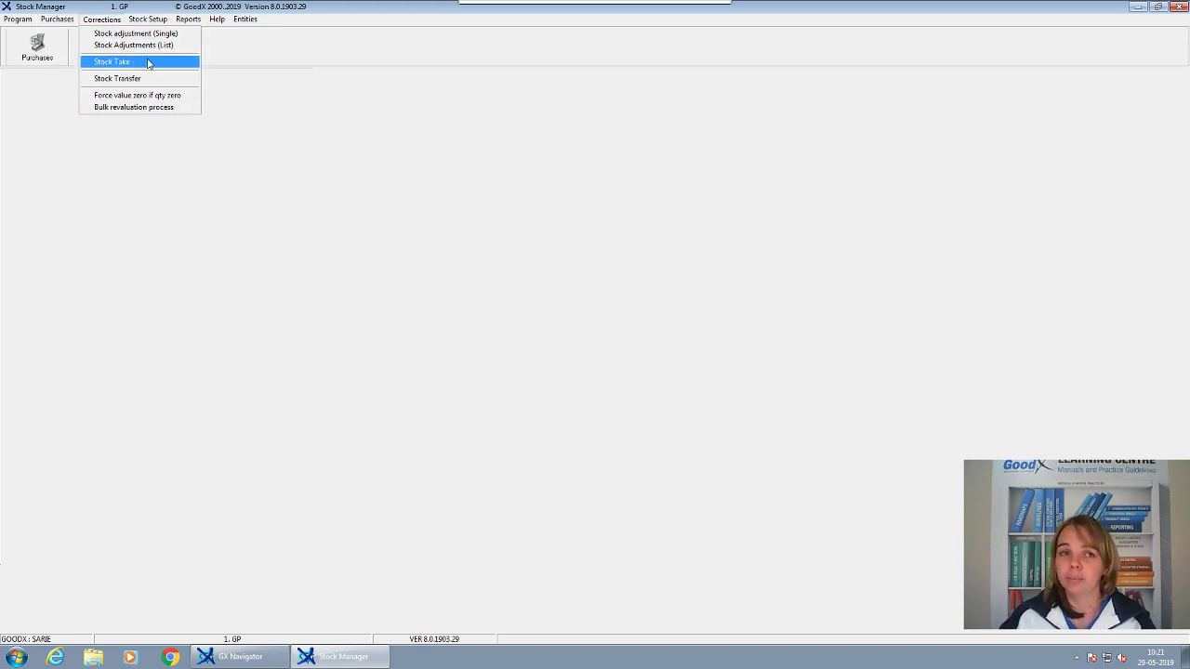
mouse_move(159, 23)
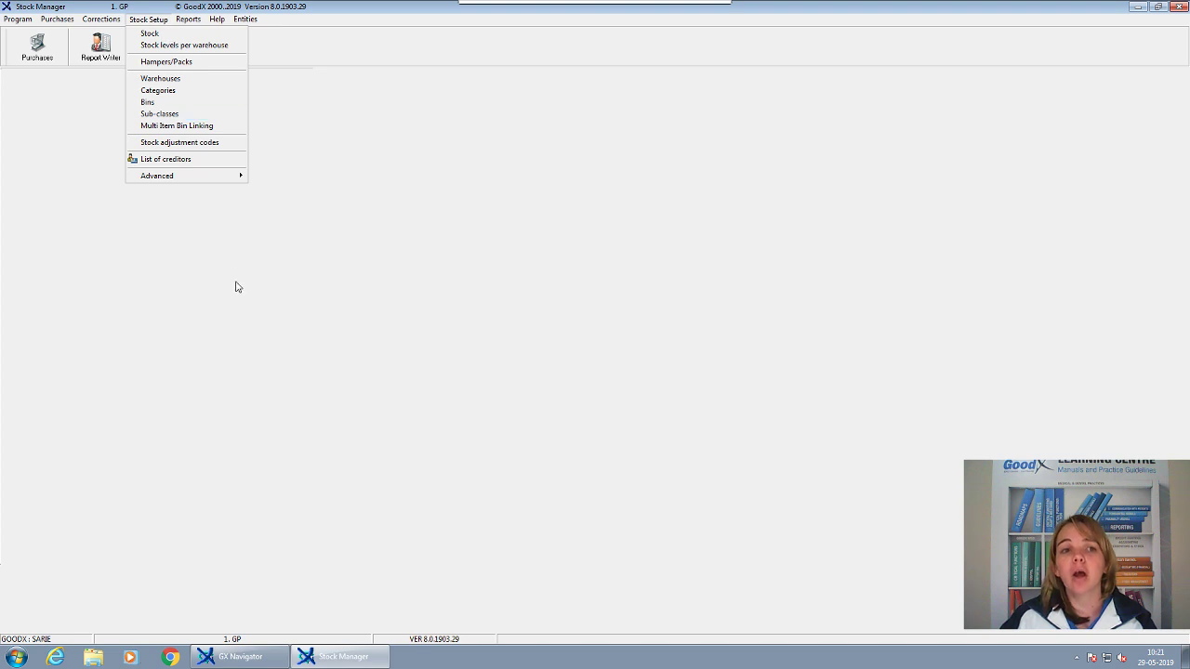
click(150, 46)
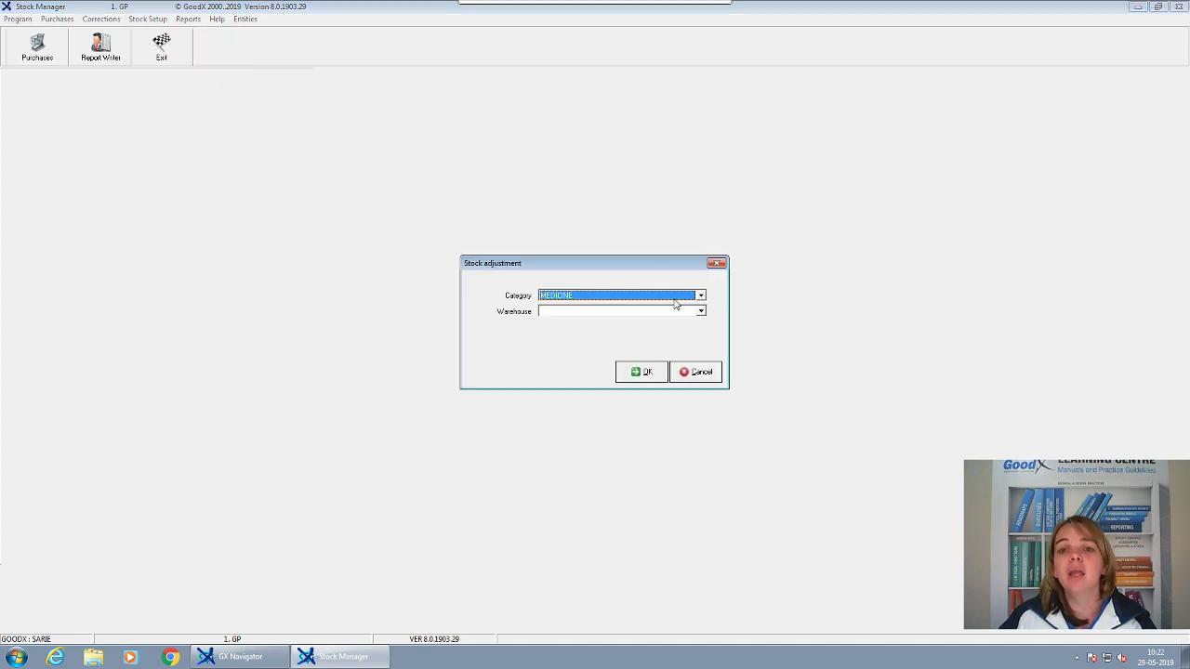
click(702, 294)
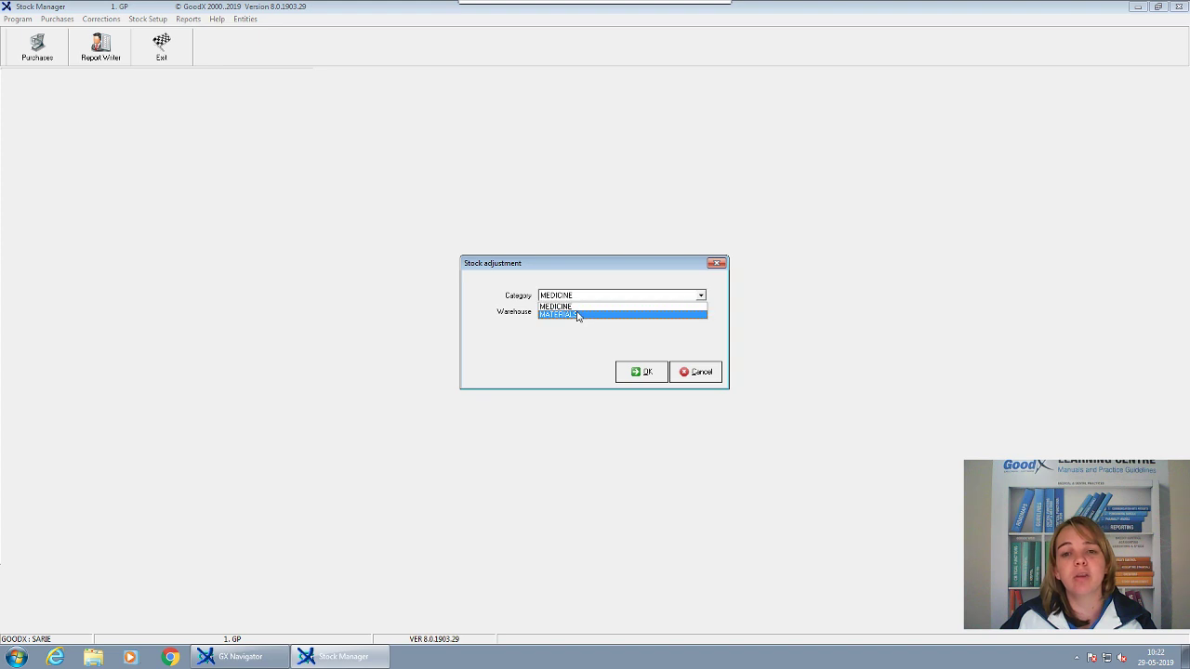
click(571, 308)
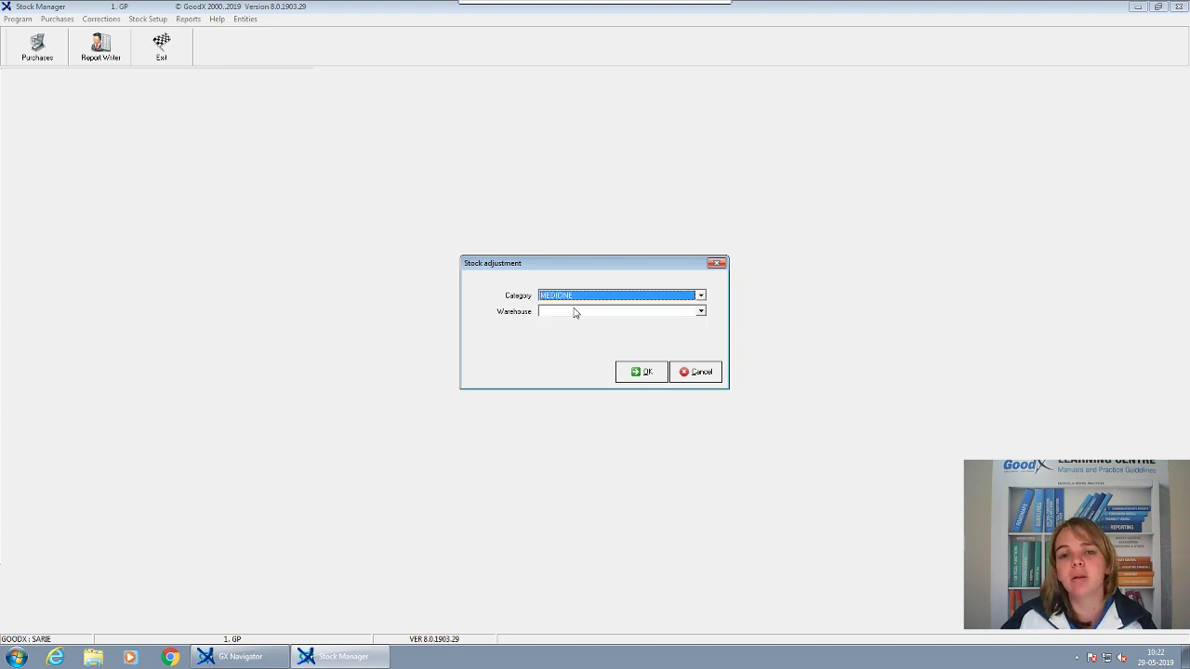
click(573, 312)
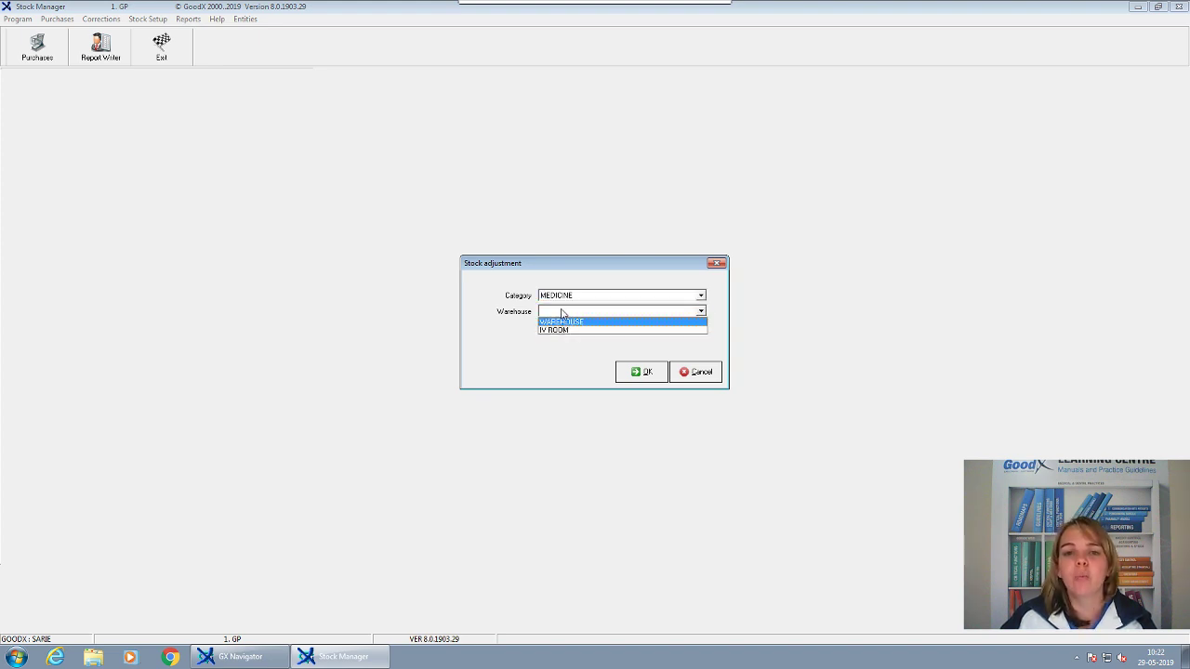
click(566, 323)
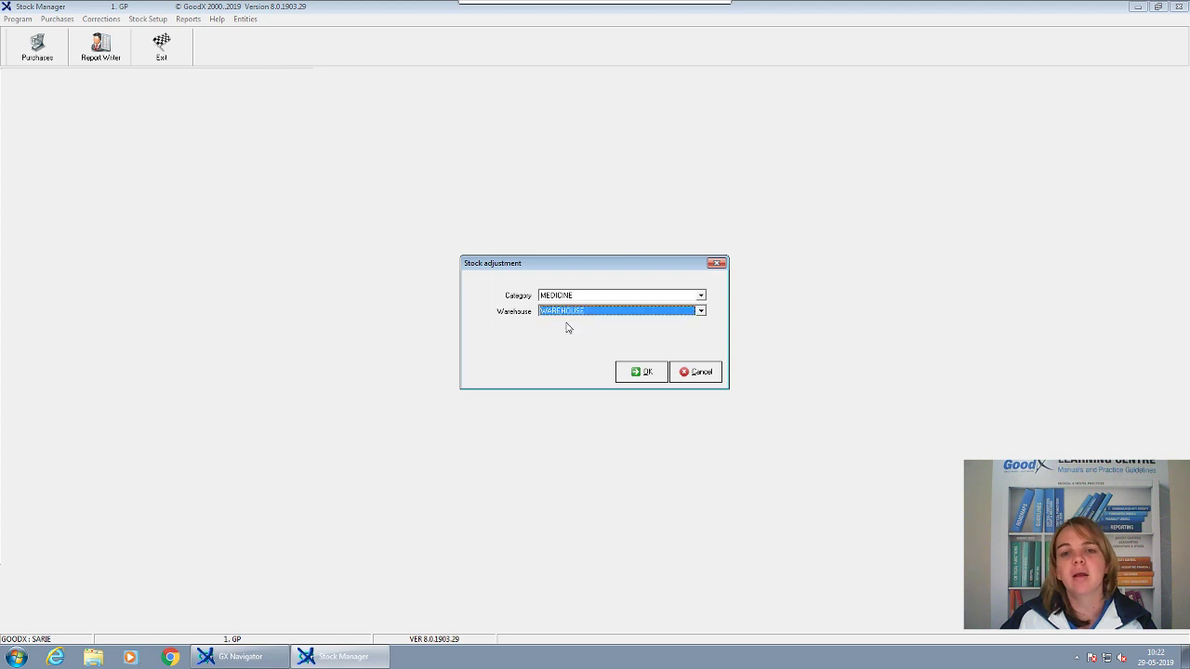
click(642, 372)
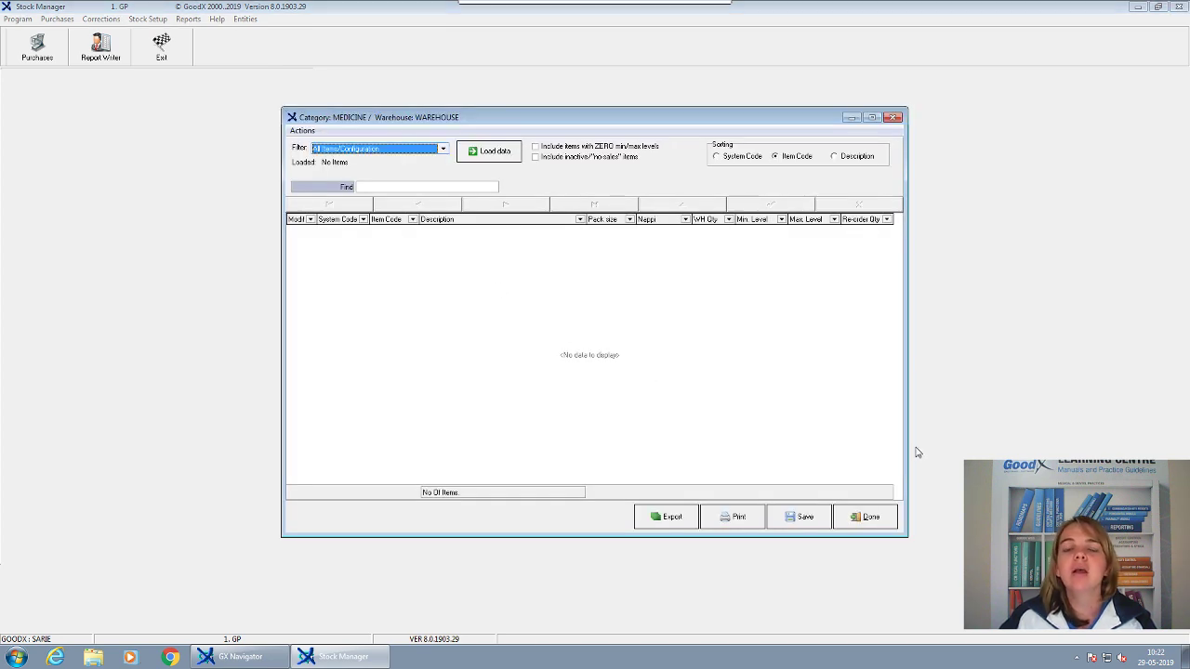
- Load the MEDICINE stock items with the All Items/Configuration filter and look through the list
click(442, 150)
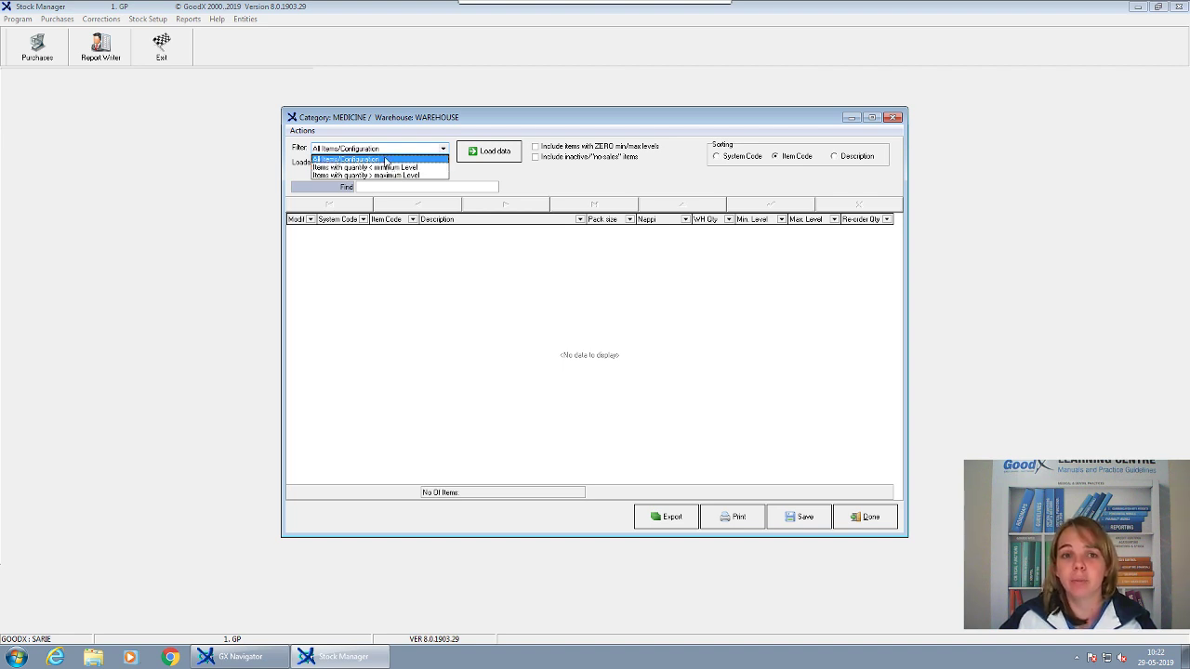
click(385, 158)
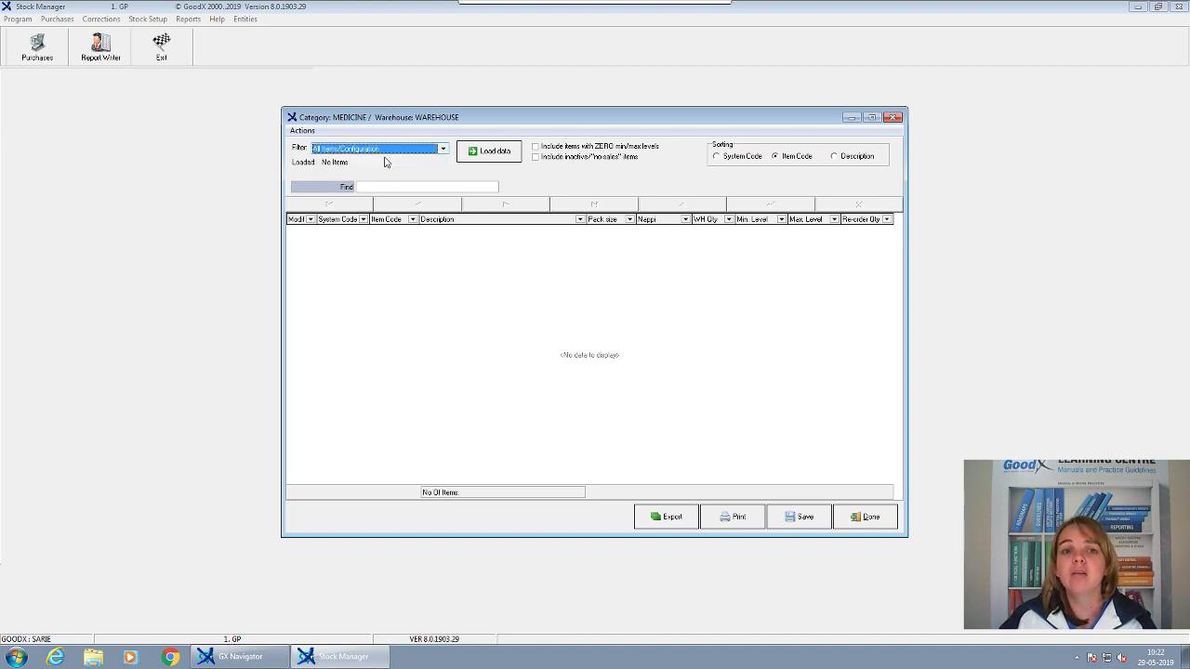
click(489, 152)
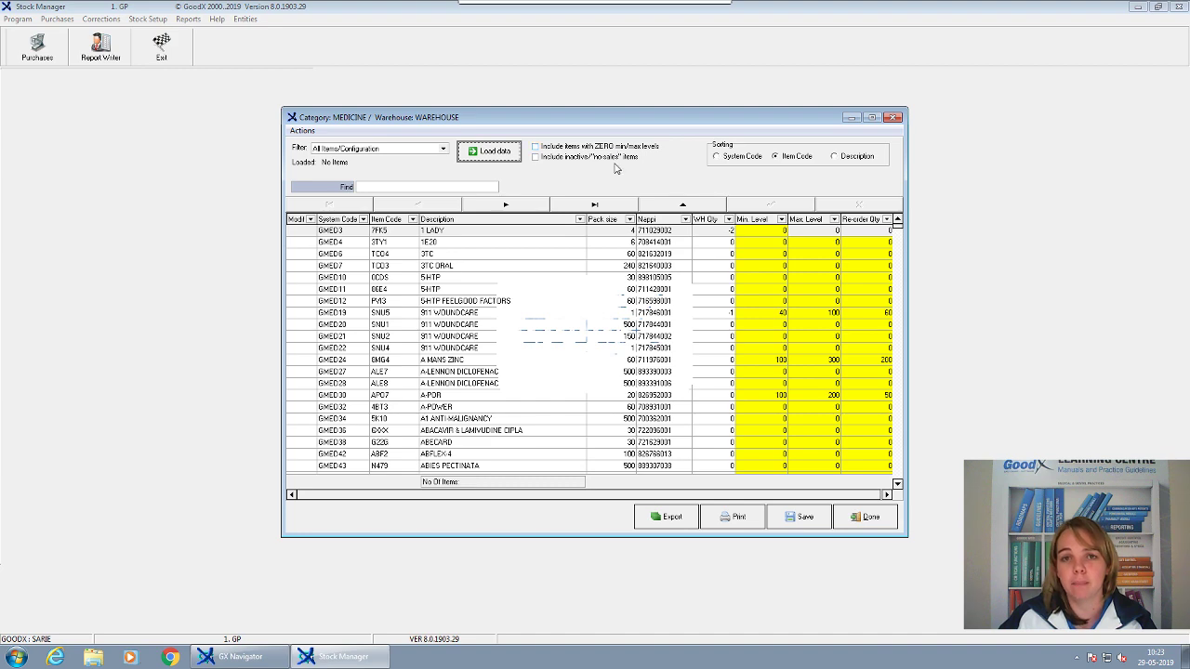
click(460, 378)
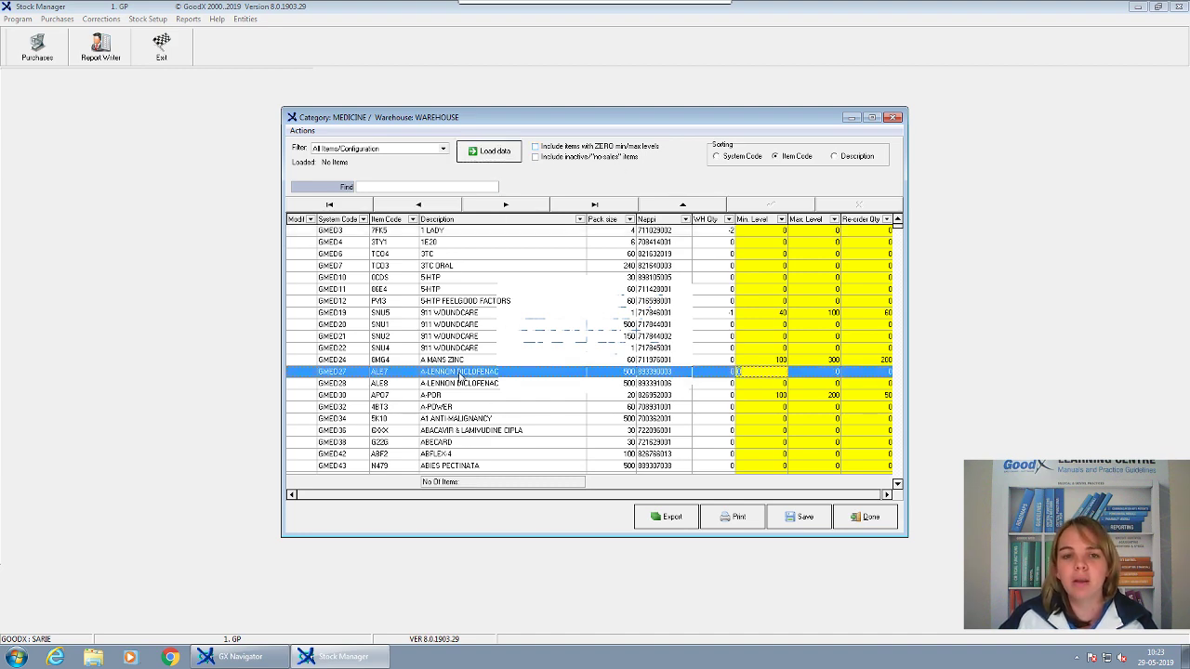
scroll(465, 381, down, 15)
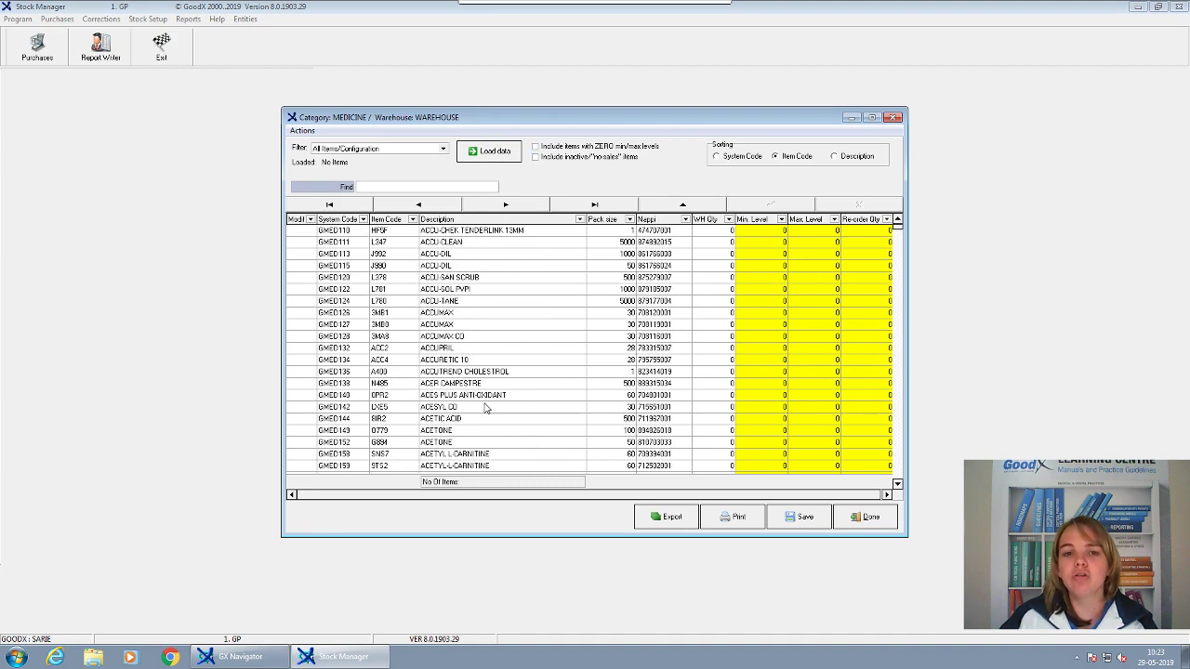
click(480, 301)
click(401, 187)
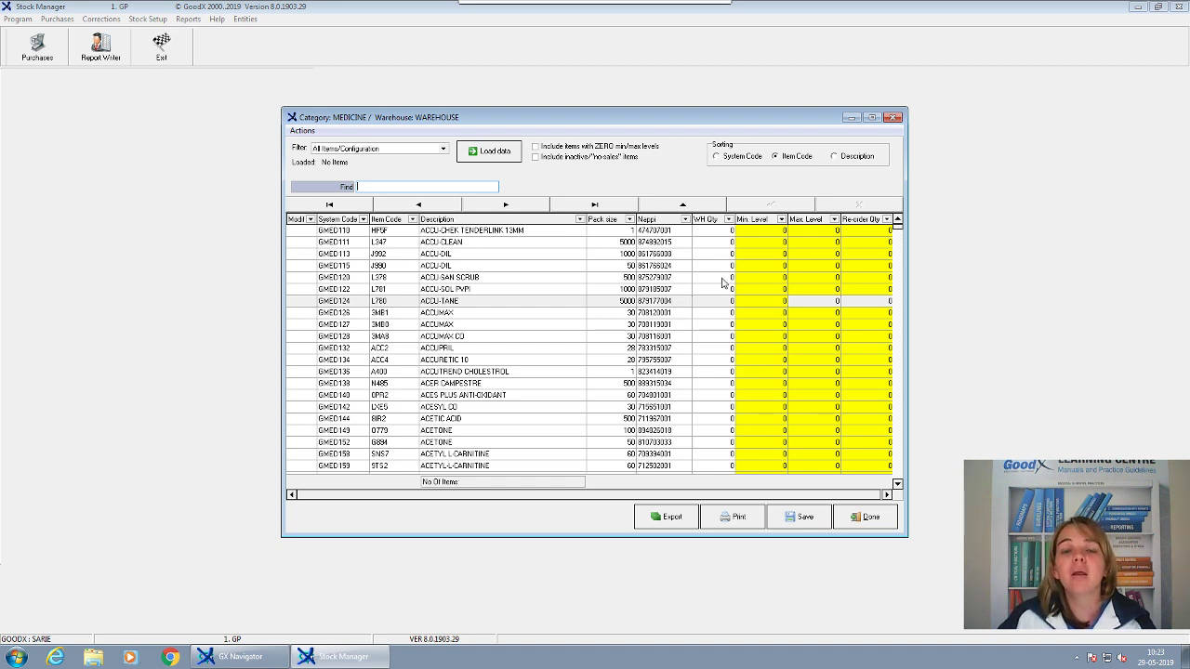
- Set the minimum level of ACETONE, system code GMED152, to 200
click(767, 242)
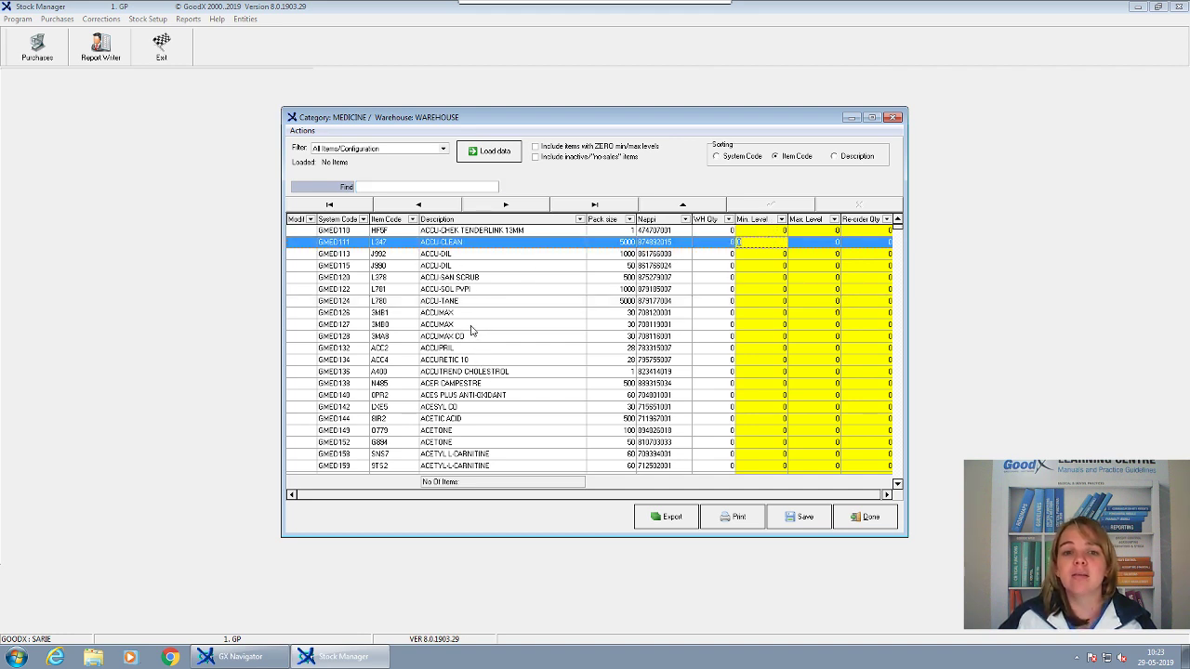
click(453, 442)
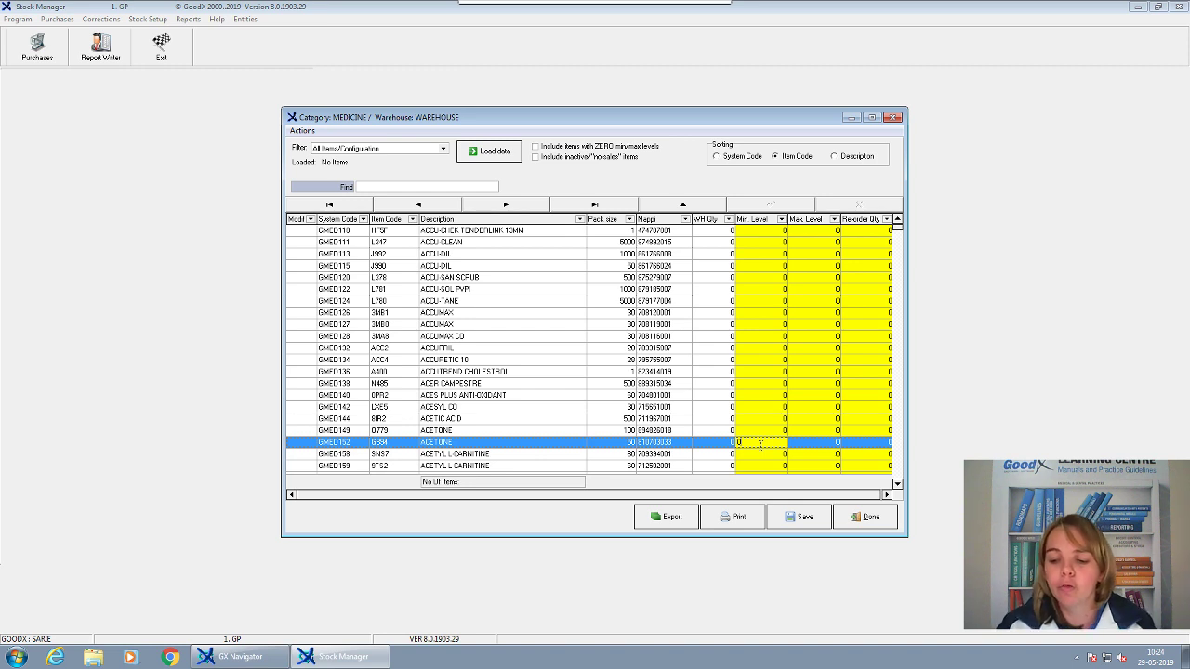
text(12)
key(BackSpace)
key(BackSpace)
key(BackSpace)
key(BackSpace)
key(BackSpace)
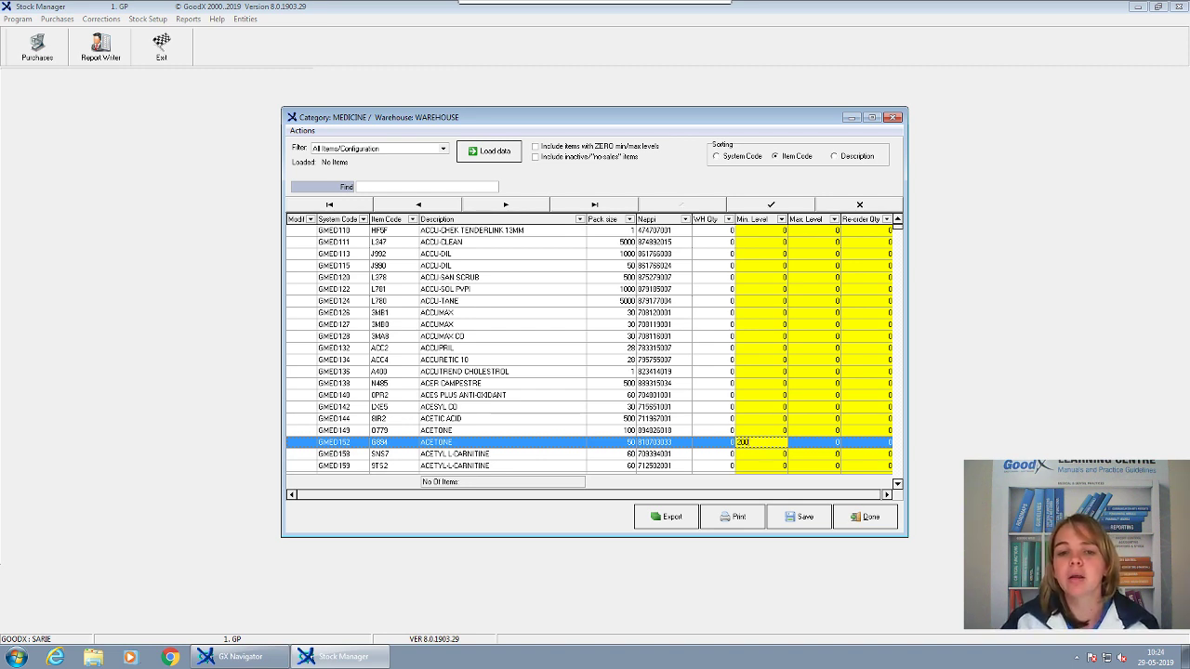
key(Tab)
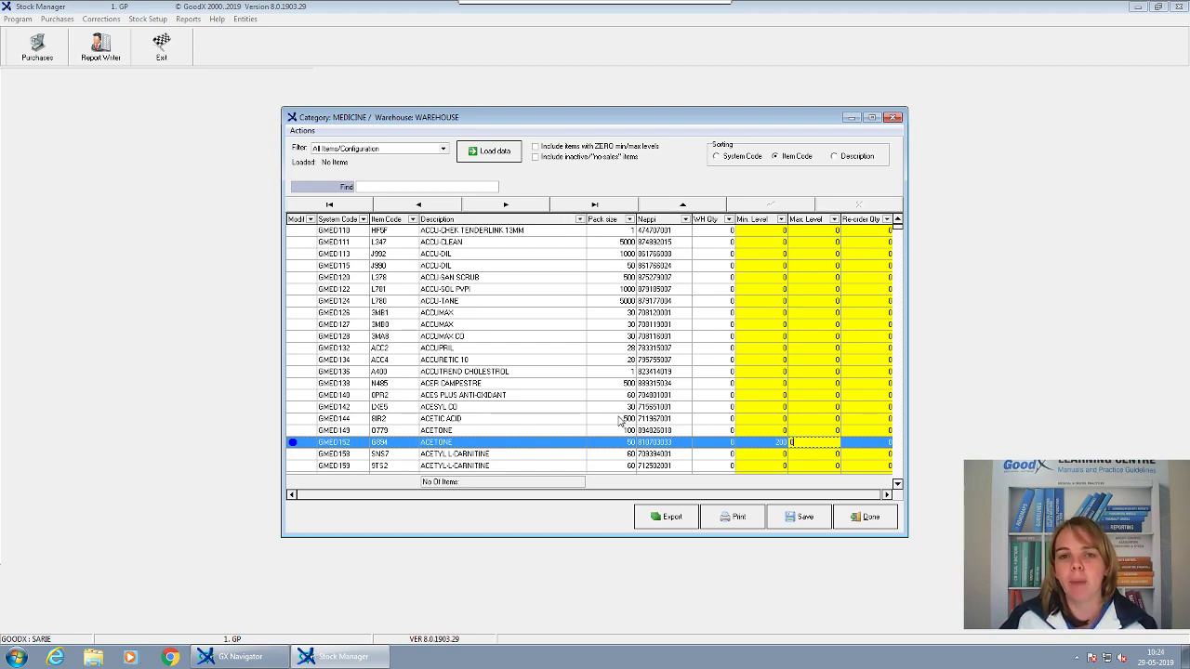
- Search the stock list for "panado"
scroll(619, 421, down, 20)
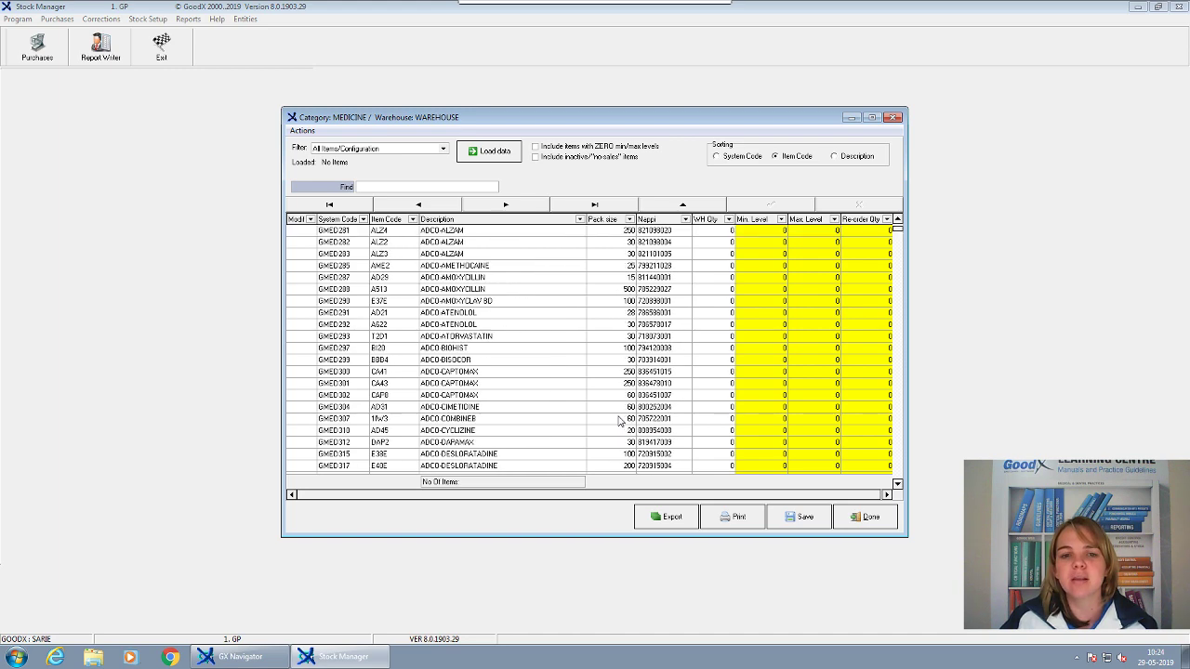
scroll(620, 421, down, 2)
click(386, 188)
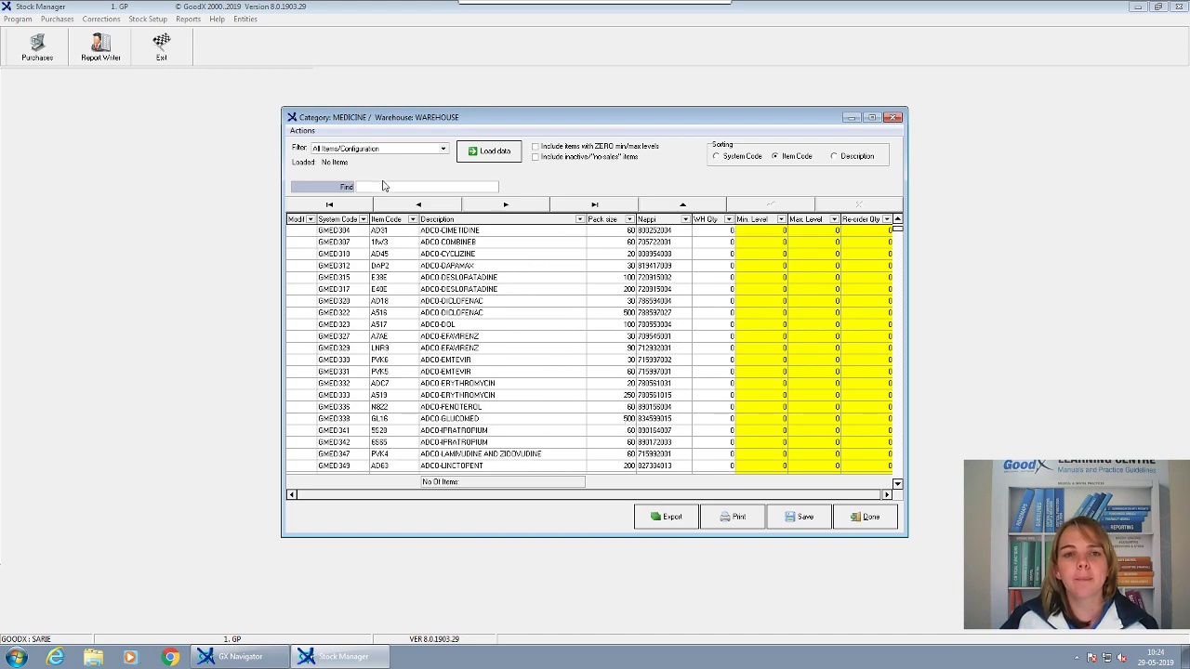
text(panado)
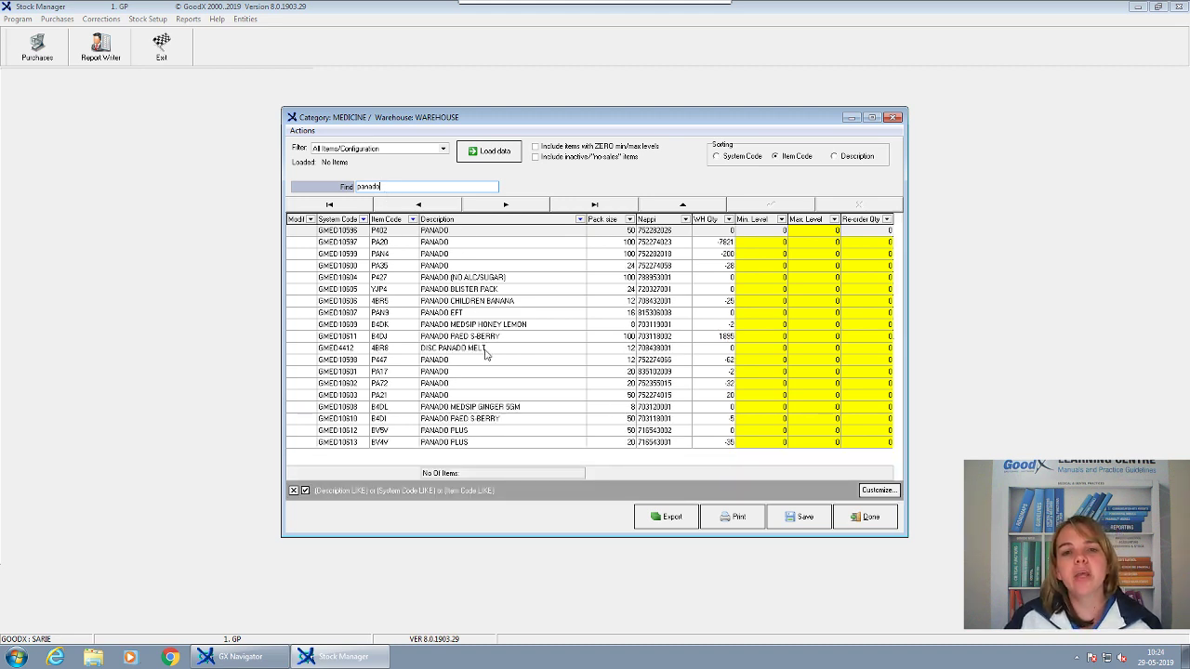
- Set the minimum level to 200 and the maximum level to 500 for PANADO item PAN4
click(461, 244)
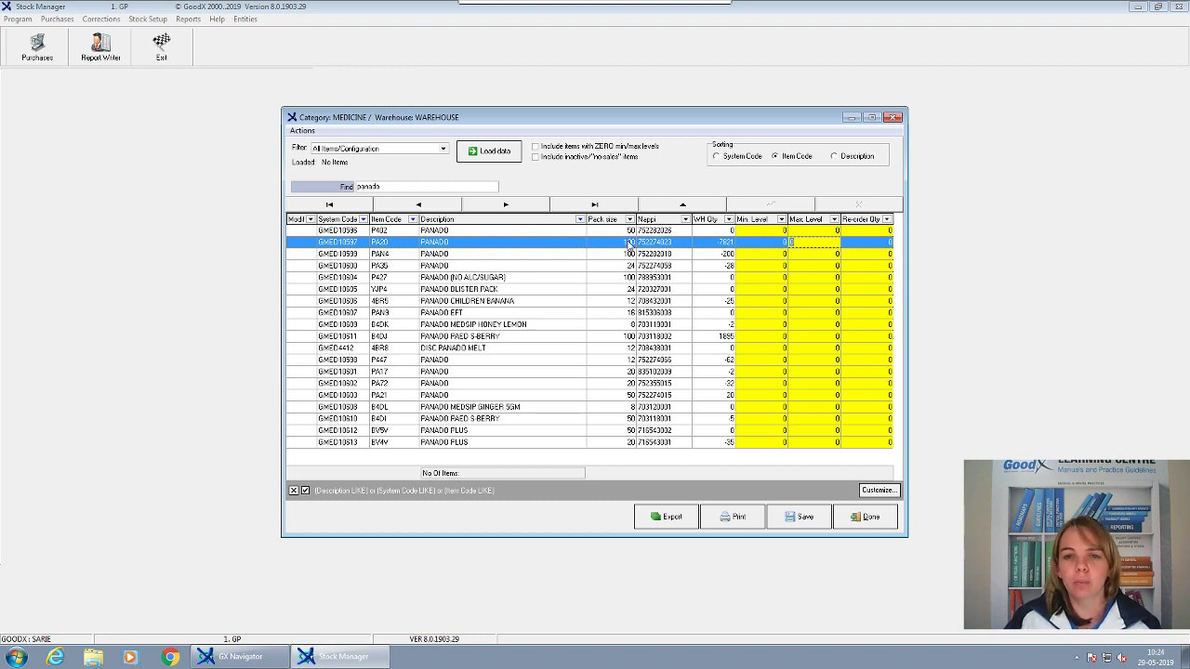
click(482, 422)
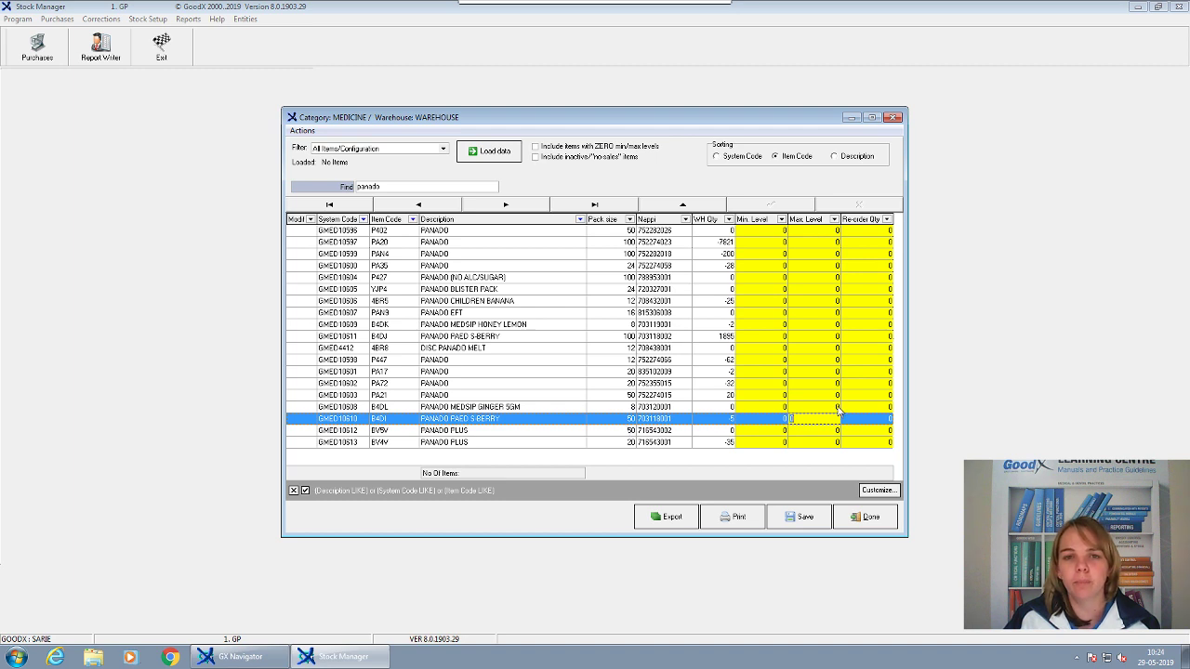
click(507, 244)
click(500, 256)
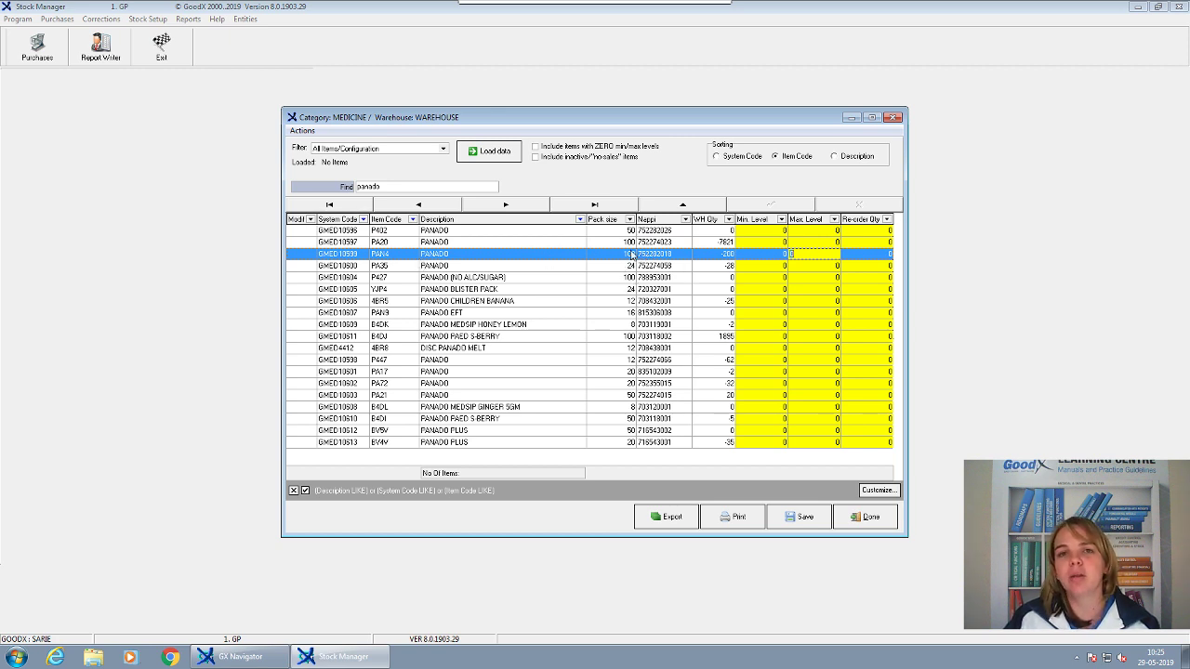
click(772, 255)
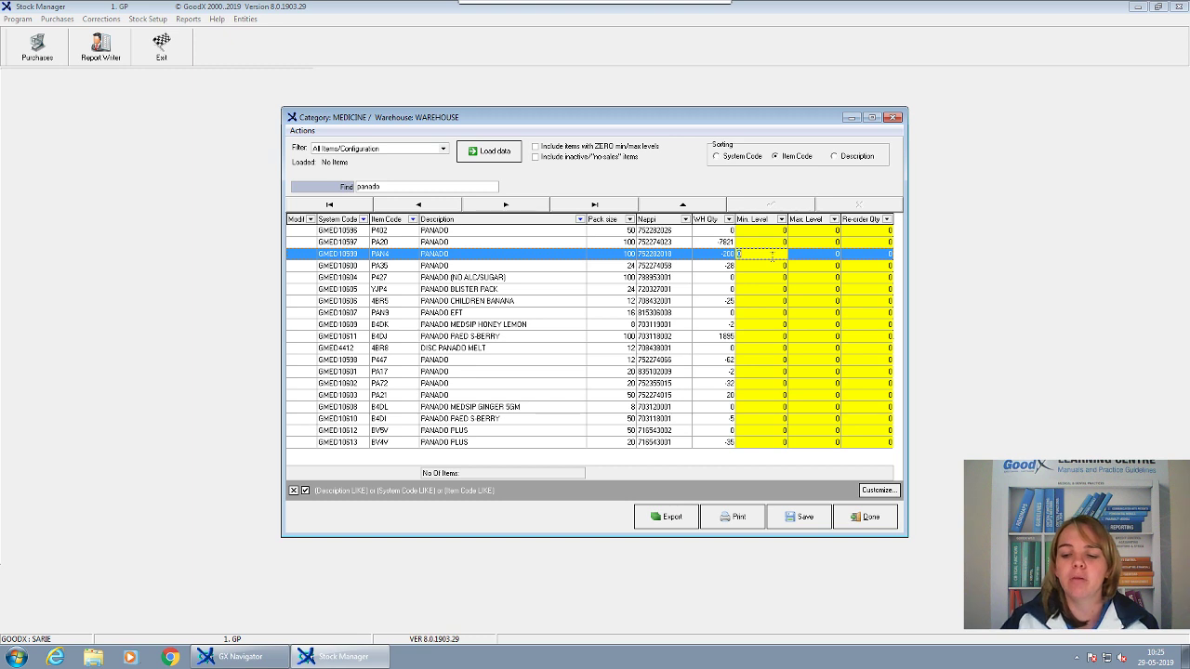
text(-200)
key(Tab)
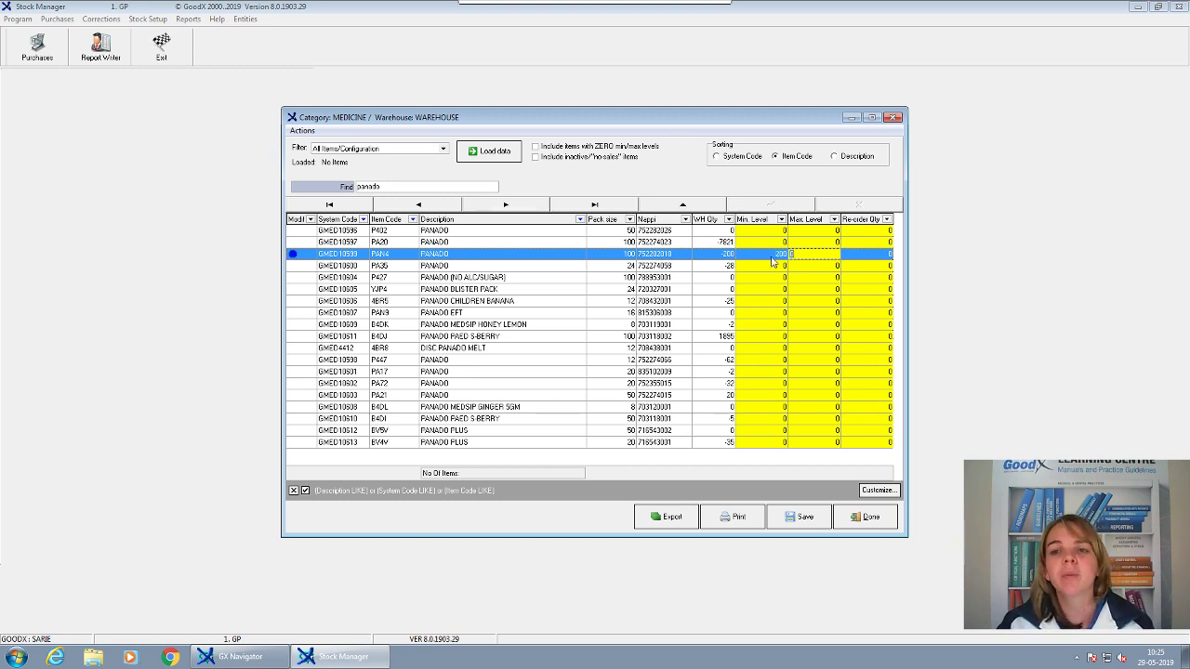
text(500)
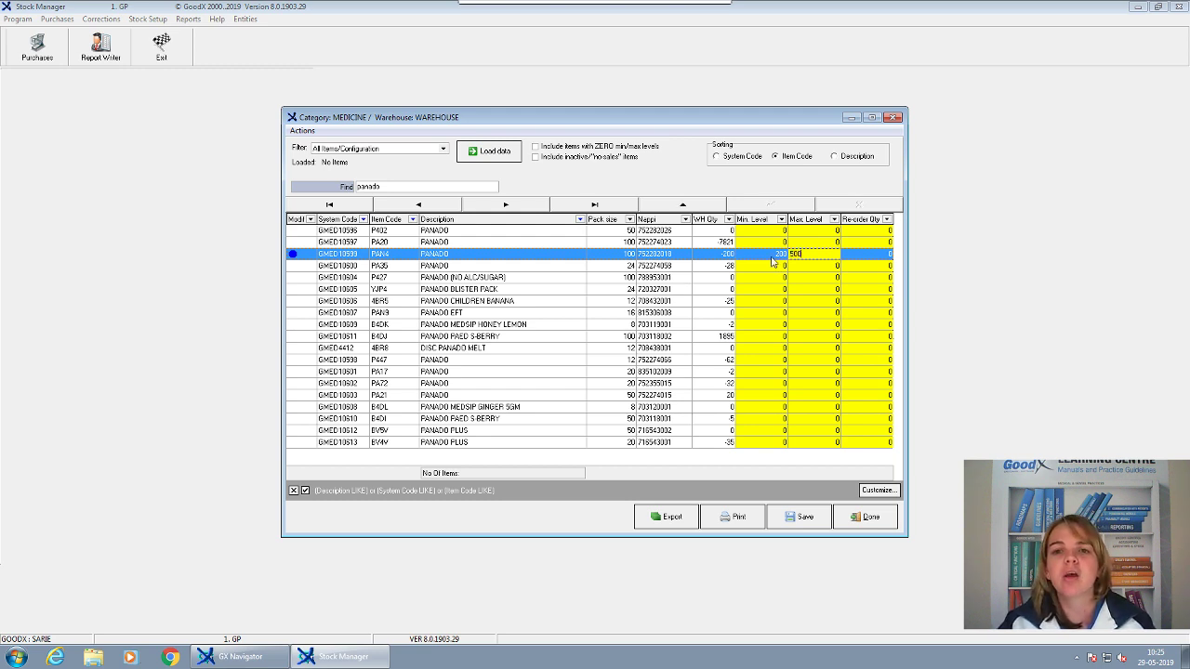
key(Tab)
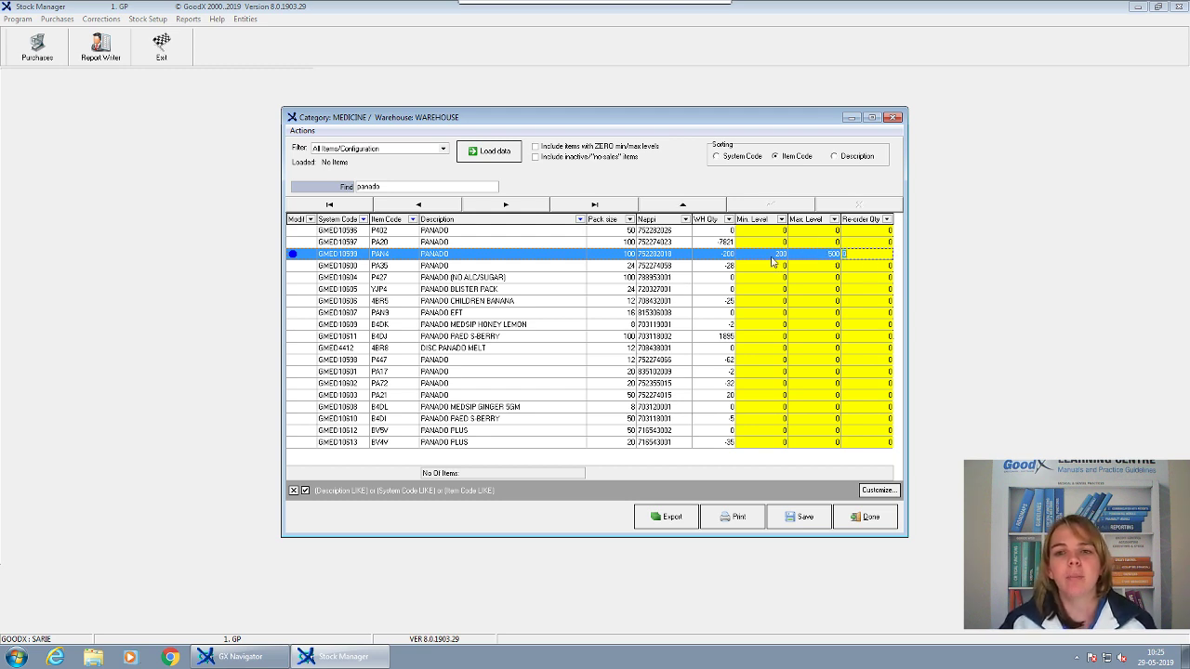
- Set the minimum level to 100 and the maximum level to 200 for PANADO PAED S-BERRY, system code GMED10610
click(765, 396)
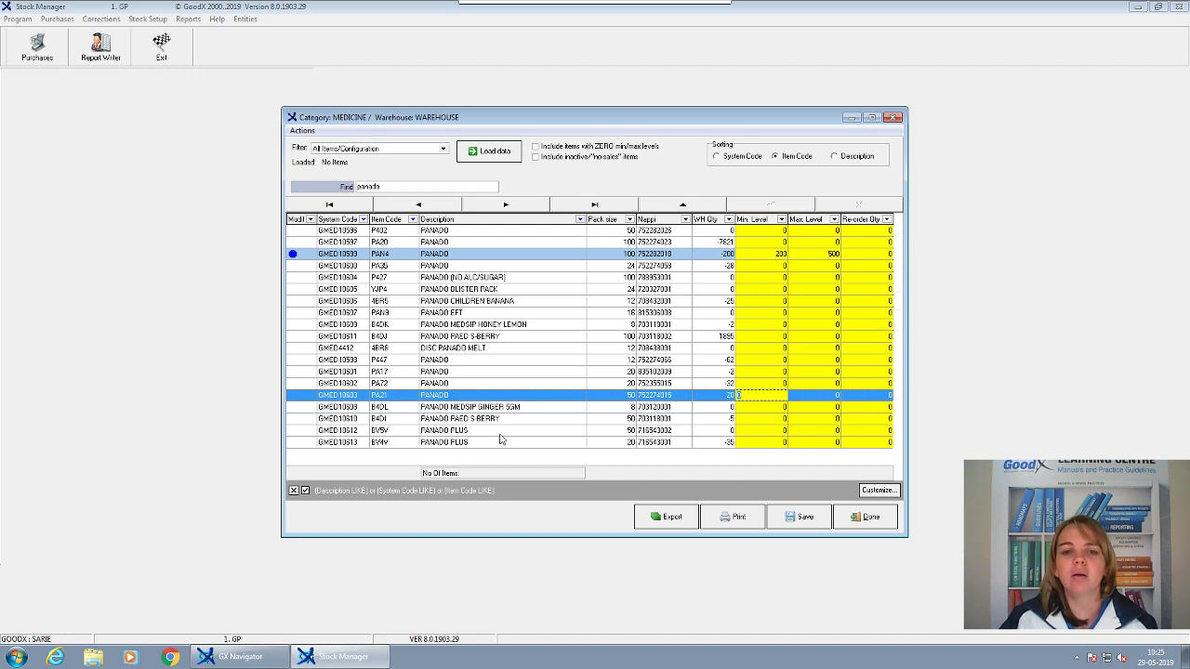
click(746, 419)
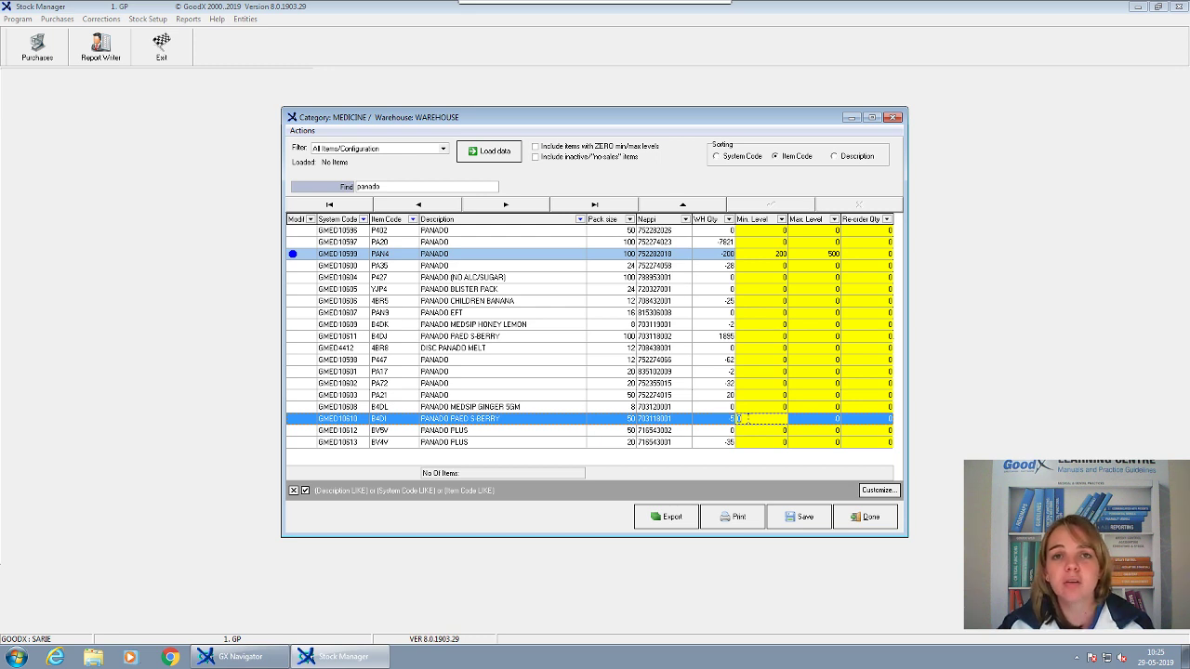
text(100)
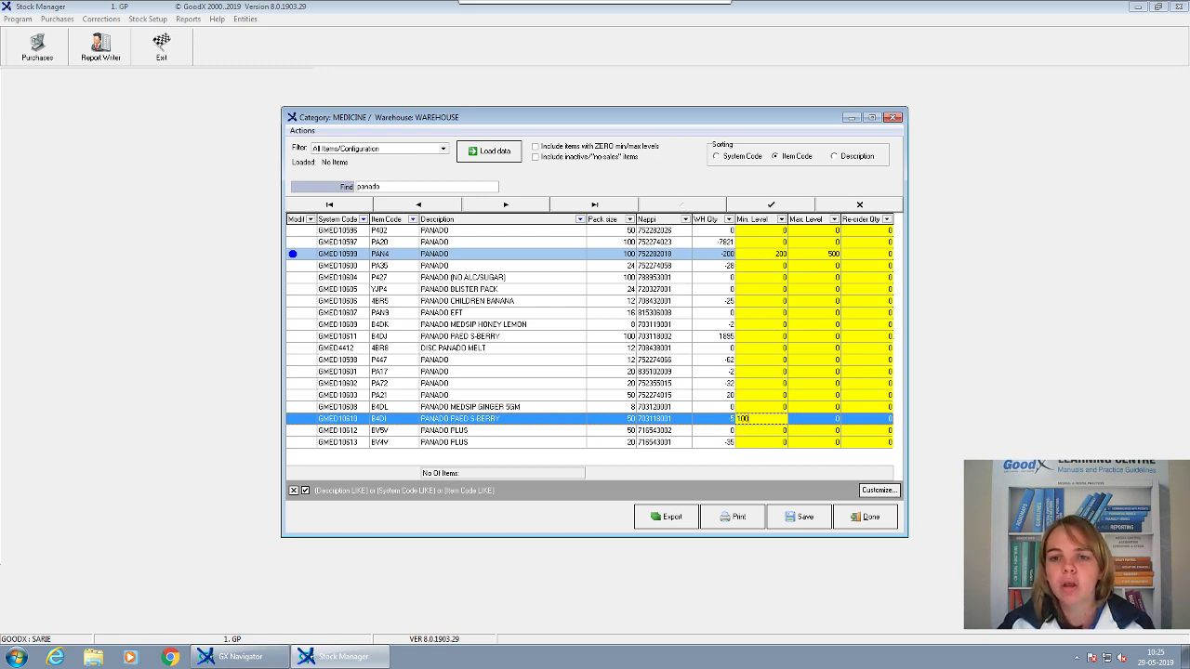
key(Tab)
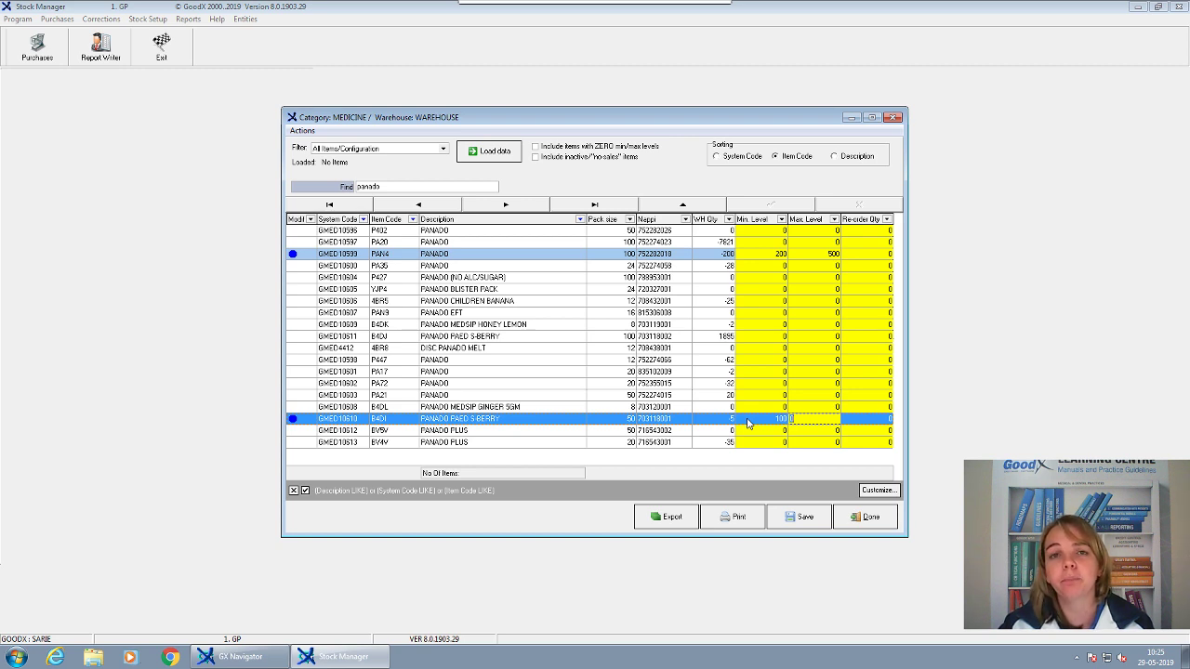
text(200)
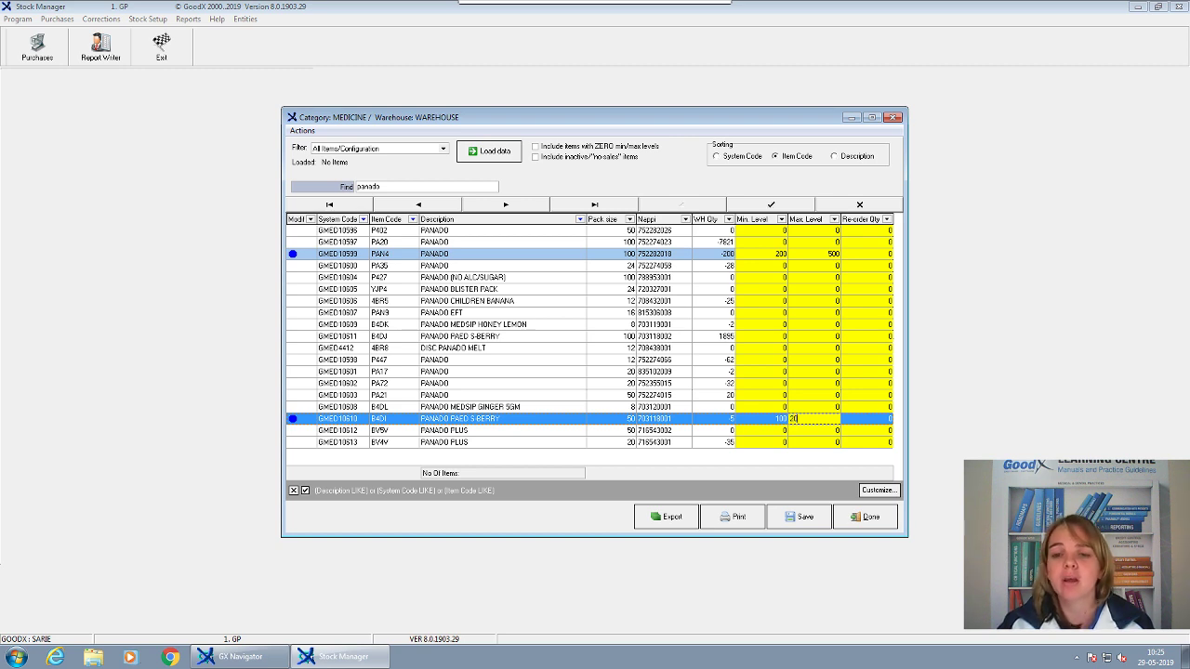
key(Tab)
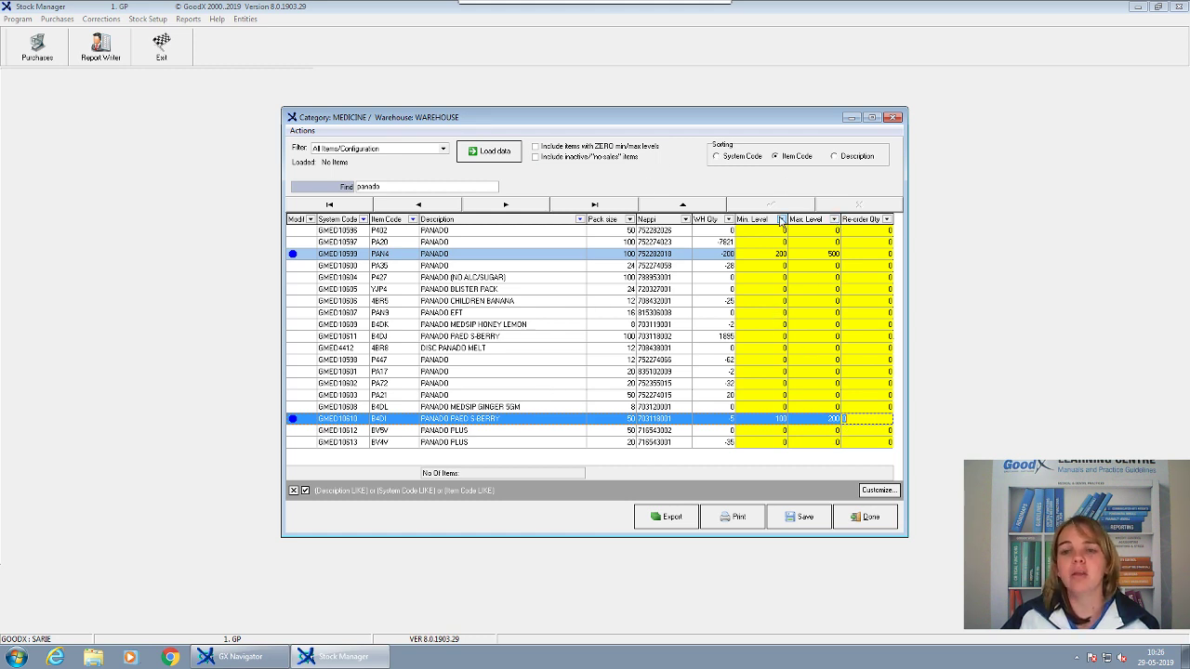
- Set the re-order quantity of PANADO item PAN4 to 300
click(779, 254)
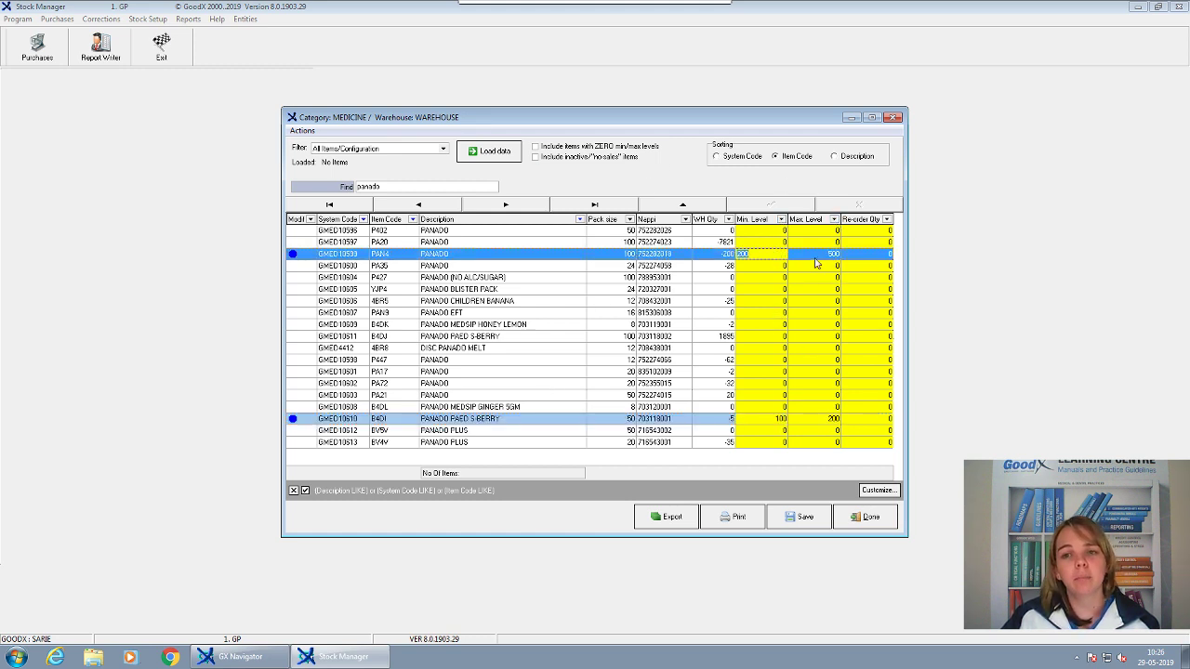
click(871, 255)
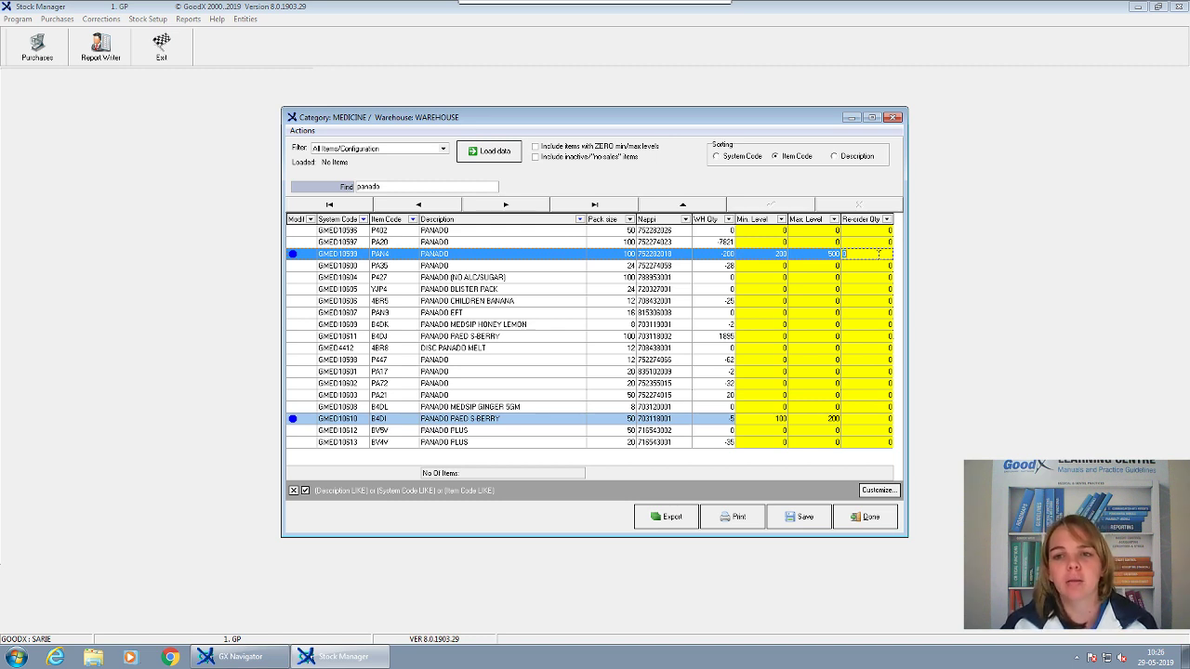
text(300)
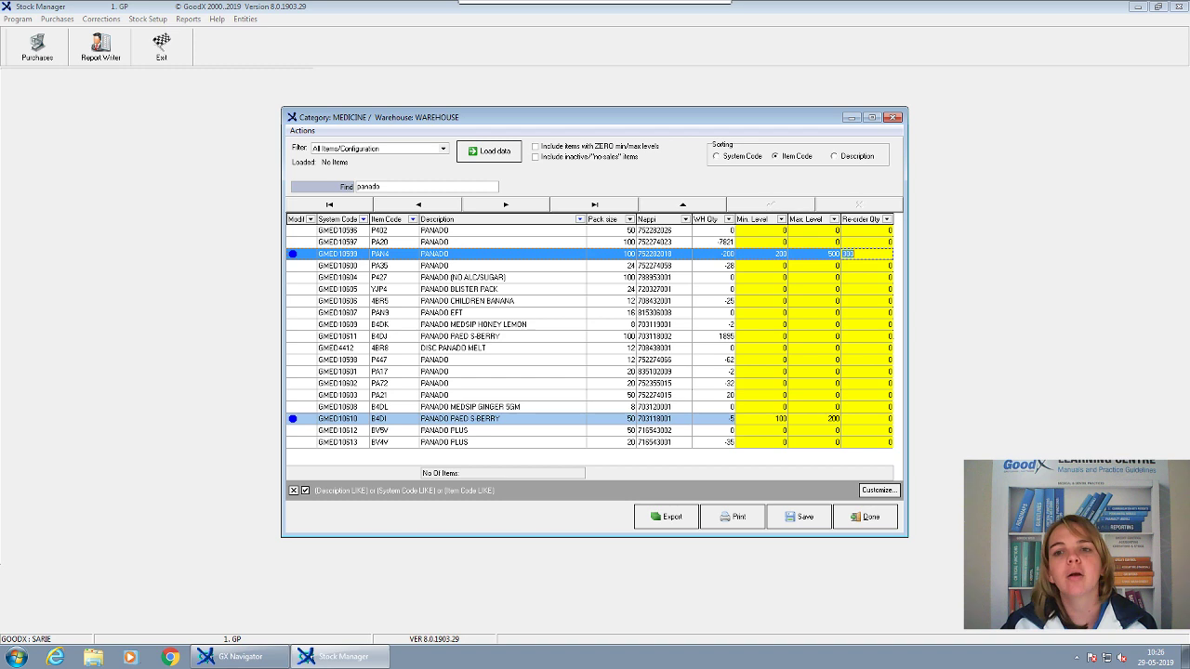
key(Return)
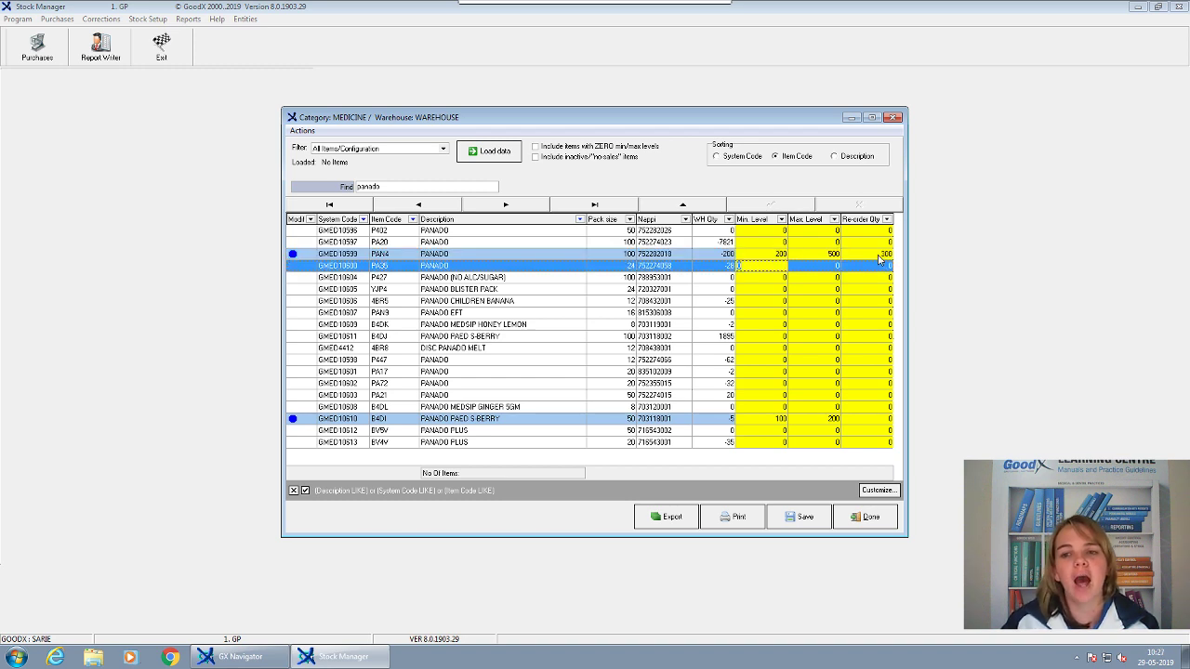
- Set the re-order quantity of PANADO PAED S-BERRY, system code GMED10610, to 100 and save the stock levels
click(856, 419)
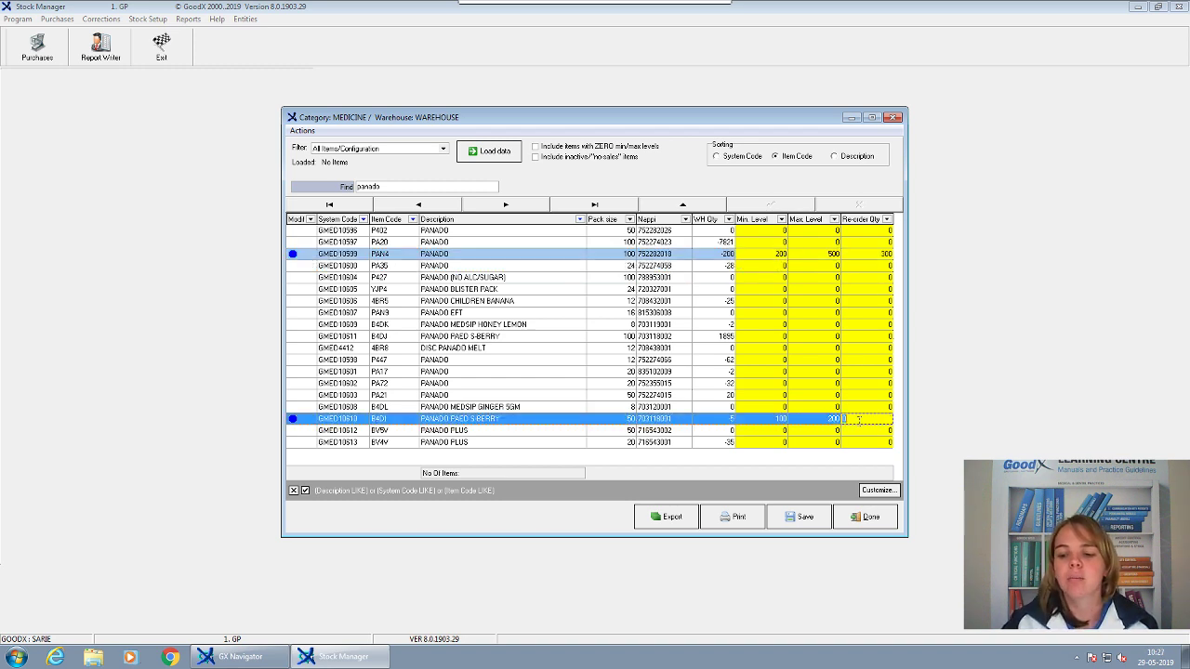
text(100)
key(Return)
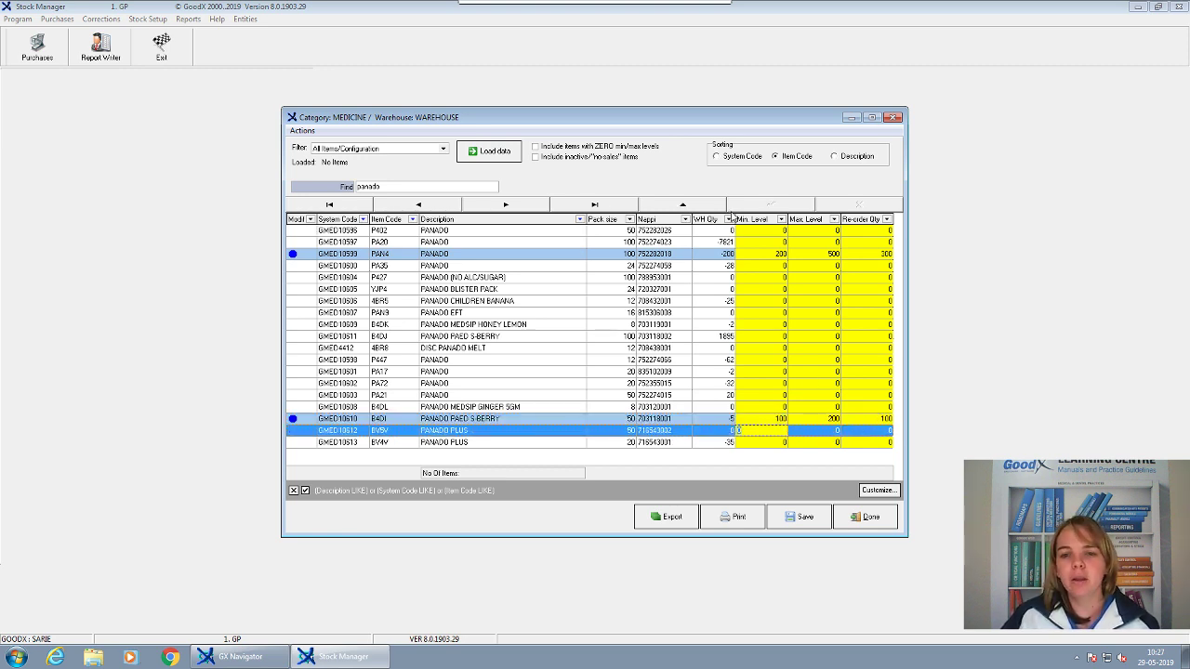
click(795, 519)
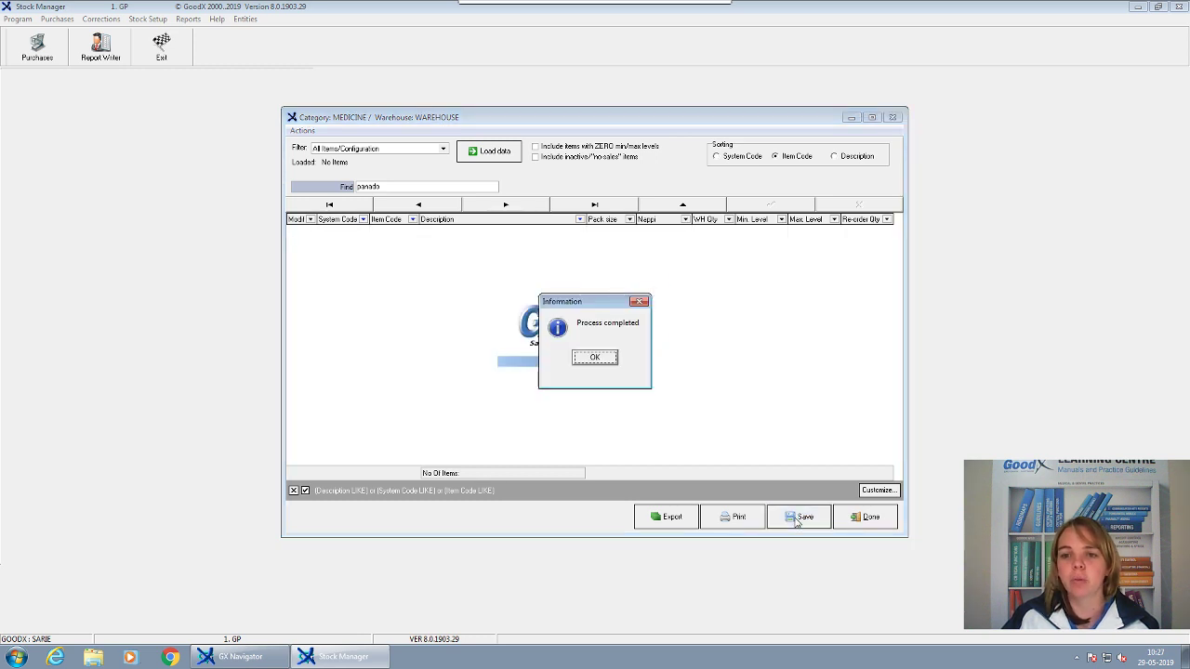
click(596, 358)
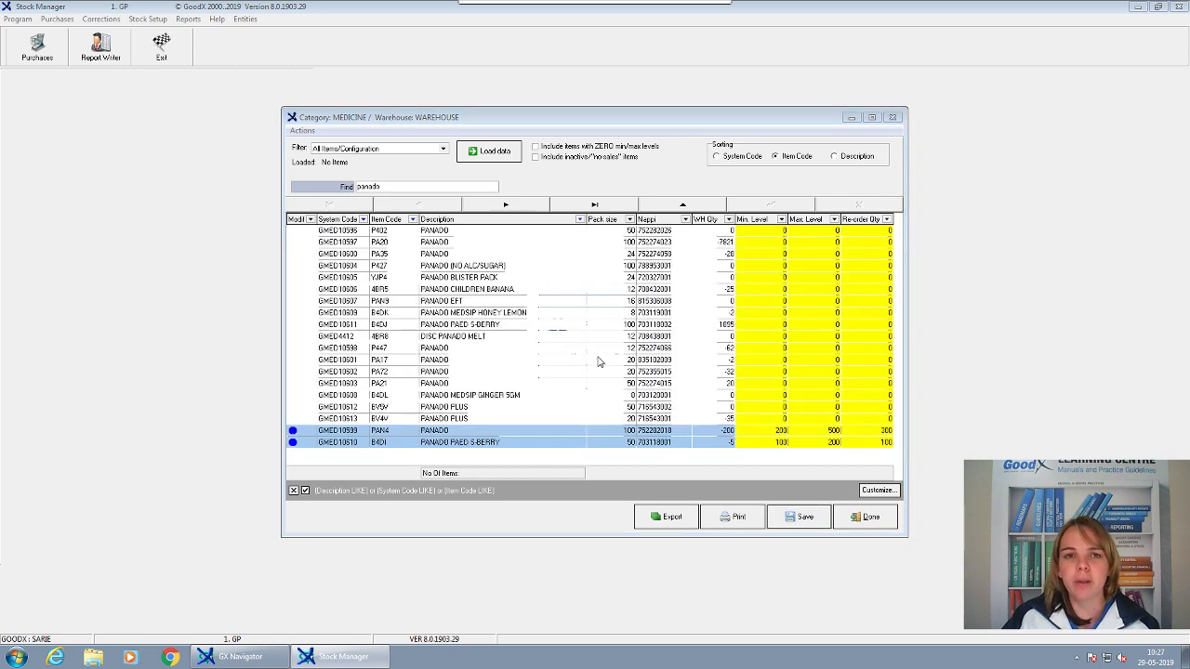
- Filter the warehouse stock list to items with quantity below the minimum level and load the data
click(442, 148)
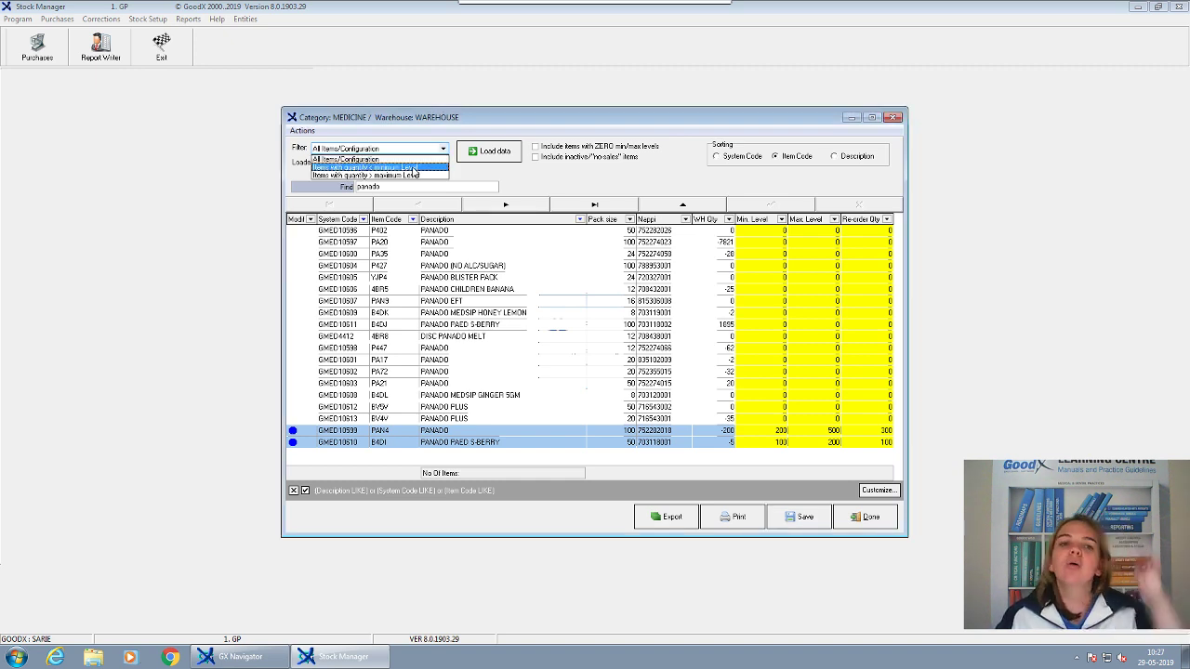
click(412, 168)
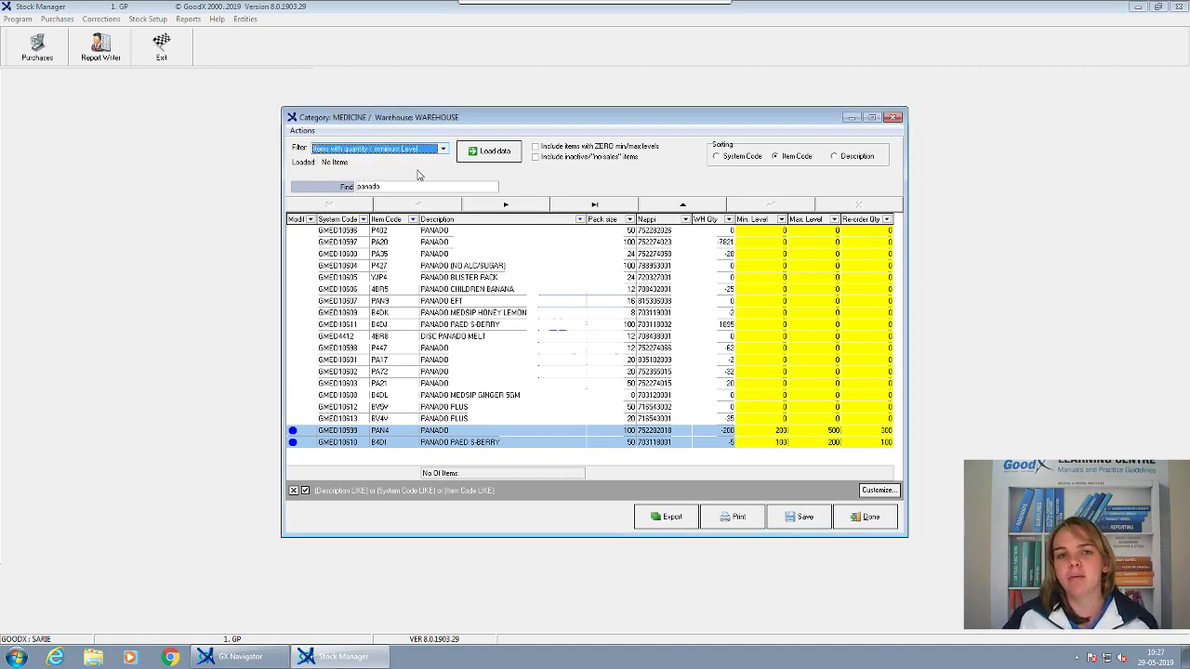
click(491, 152)
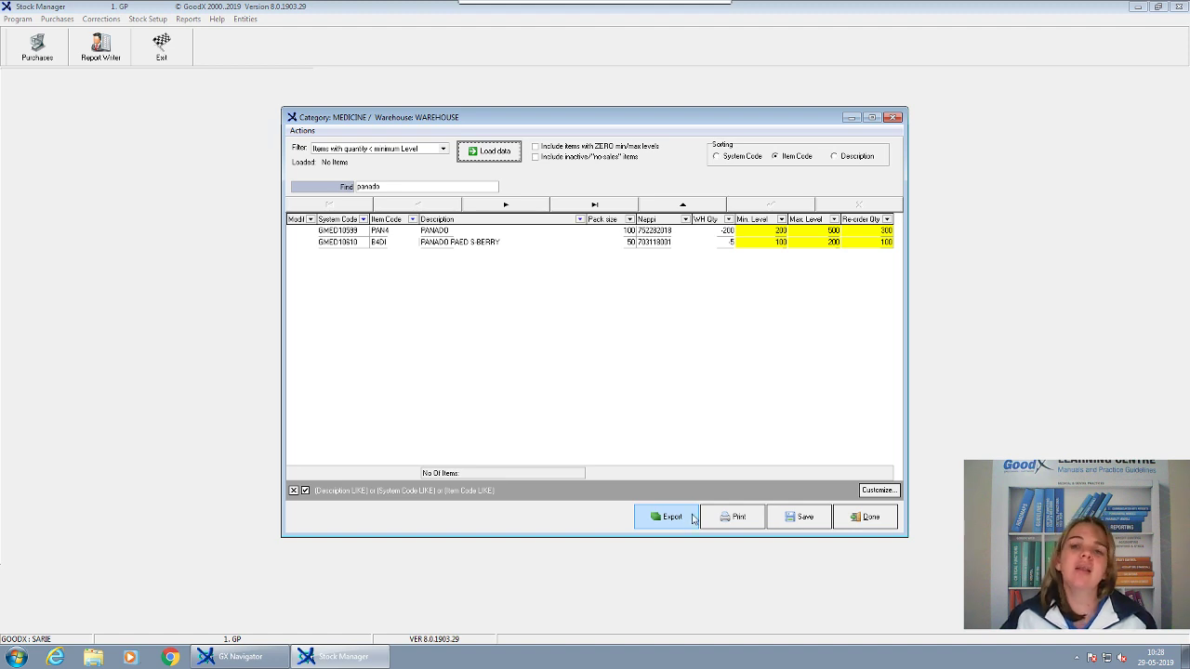
- Generate a printable report of the filtered items with only the Description, Pack size, Nappi and Re-order Qty columns, and close it
click(754, 518)
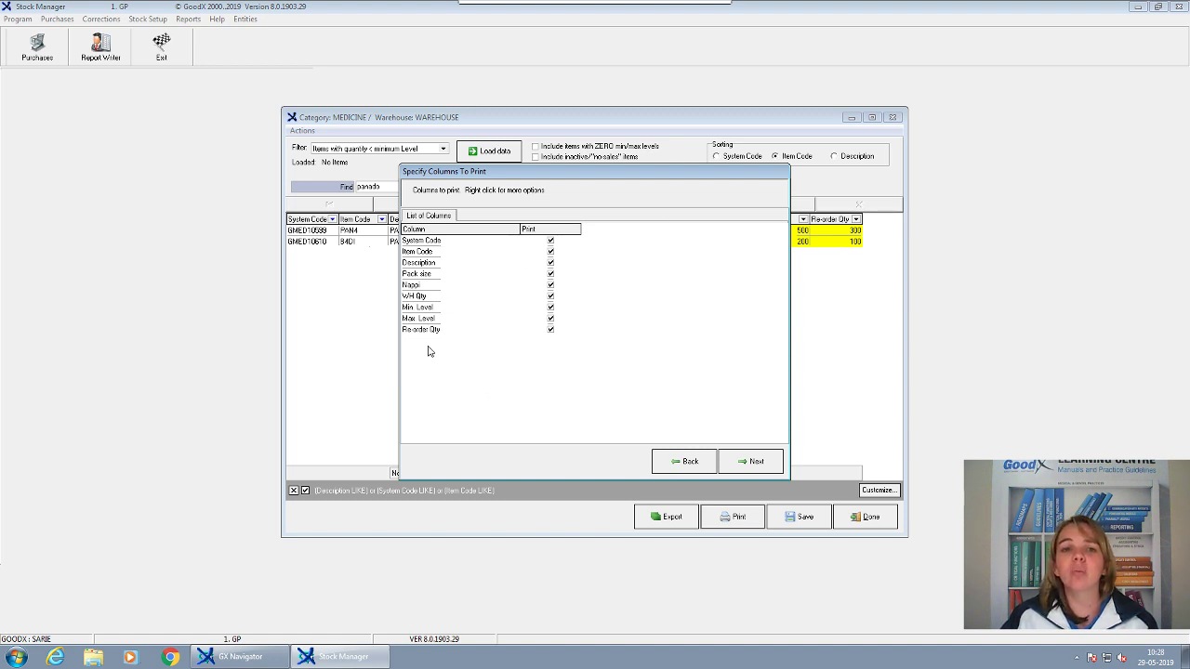
click(551, 241)
click(551, 252)
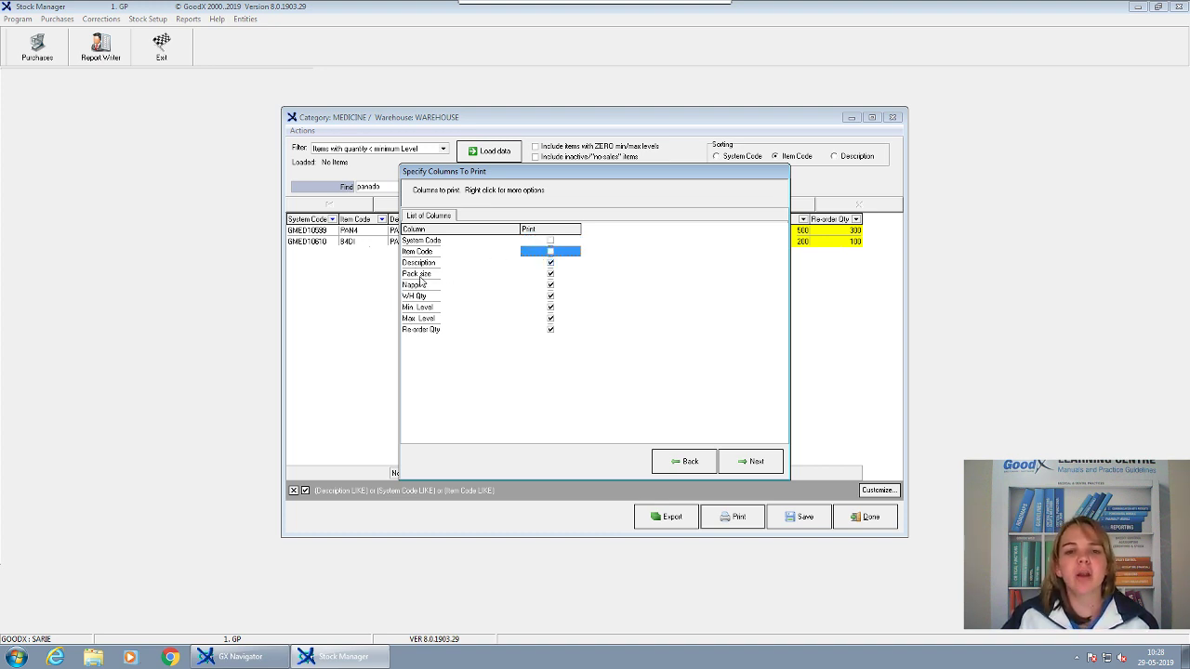
click(550, 295)
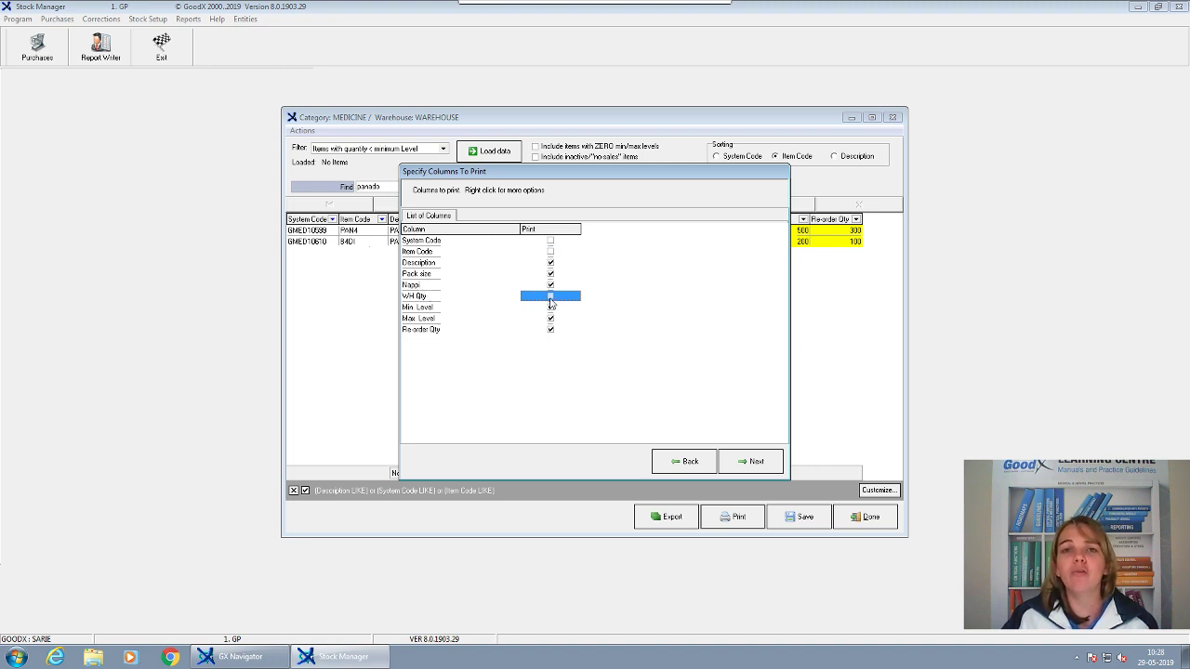
click(551, 309)
click(552, 318)
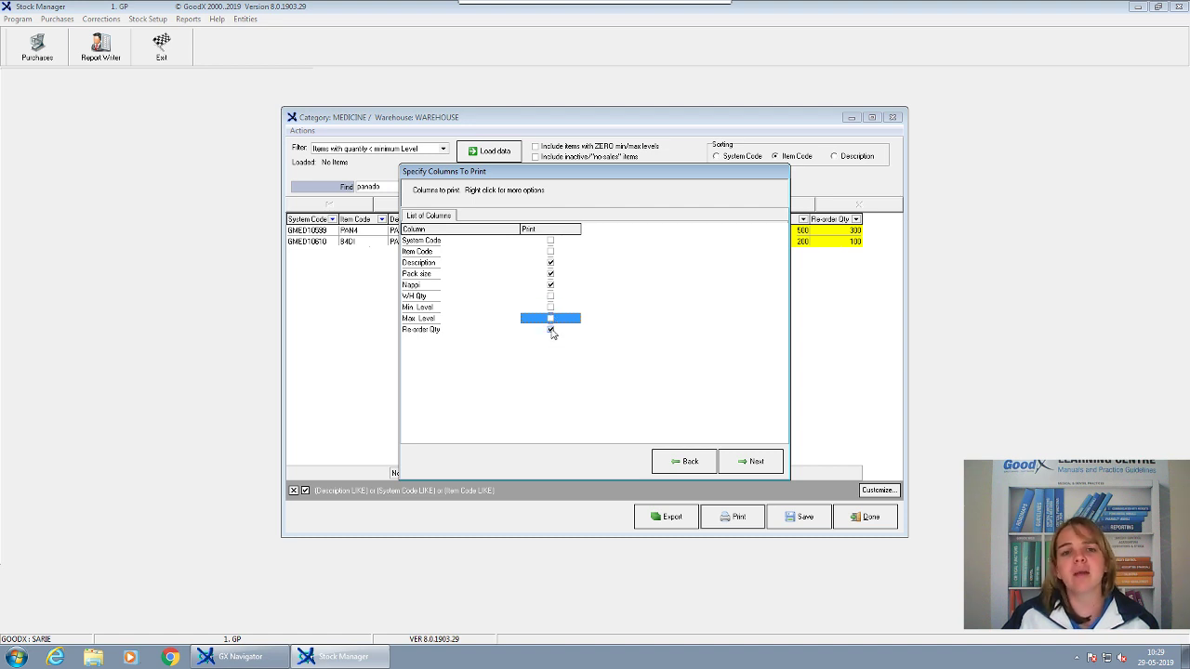
click(741, 460)
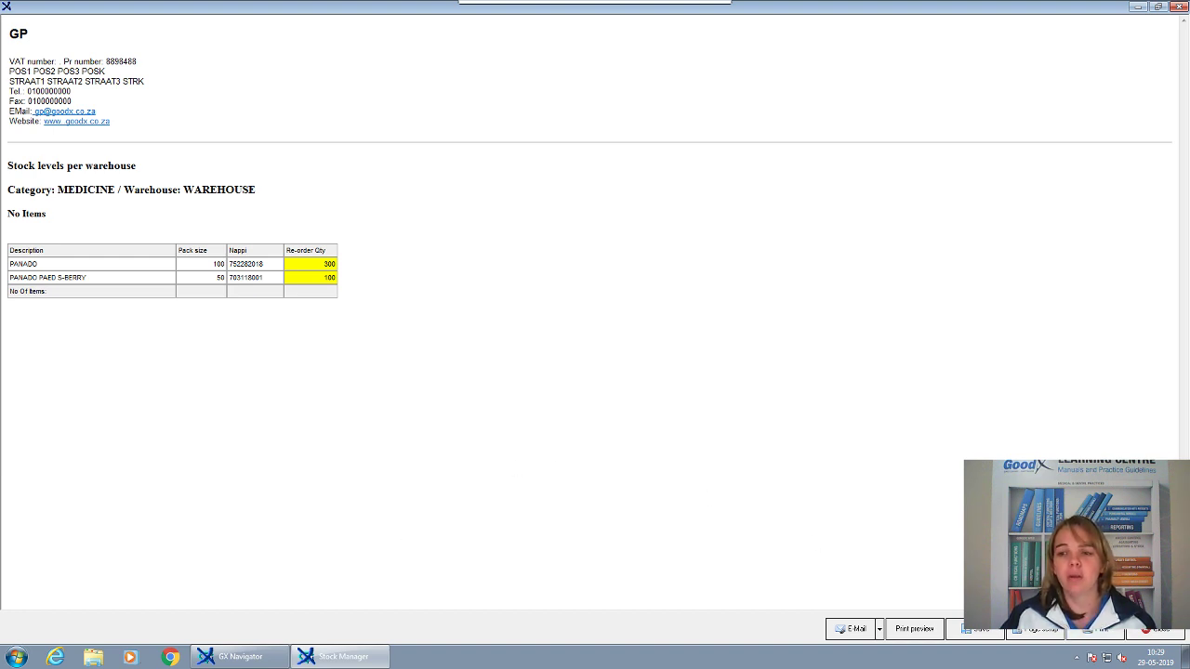
click(1154, 636)
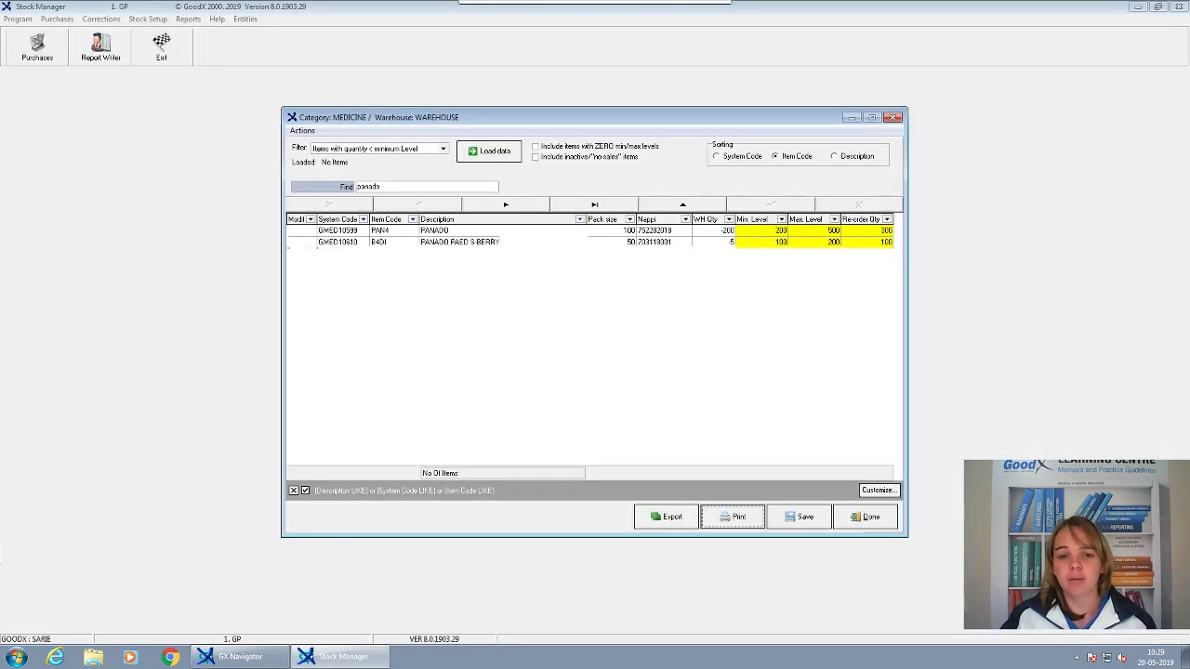
- Switch to the Stock Management Guidelines in the browser, read the rest of the Stock orders chapter and open chapter 4, Item Management
click(702, 11)
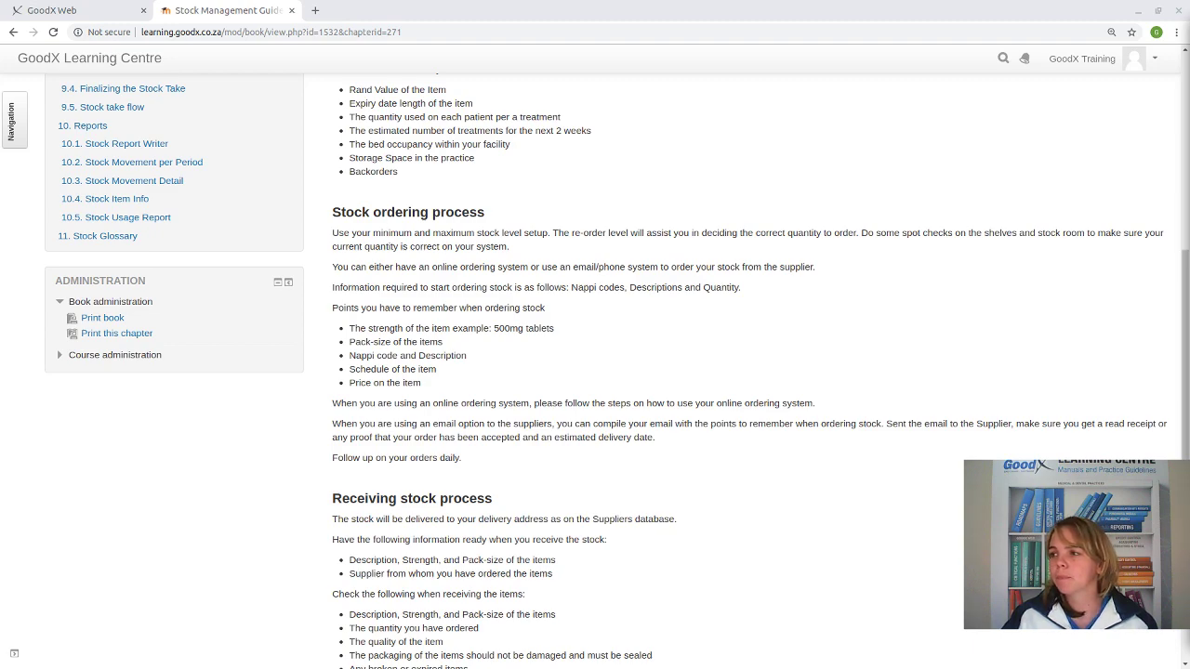
scroll(539, 454, down, 3)
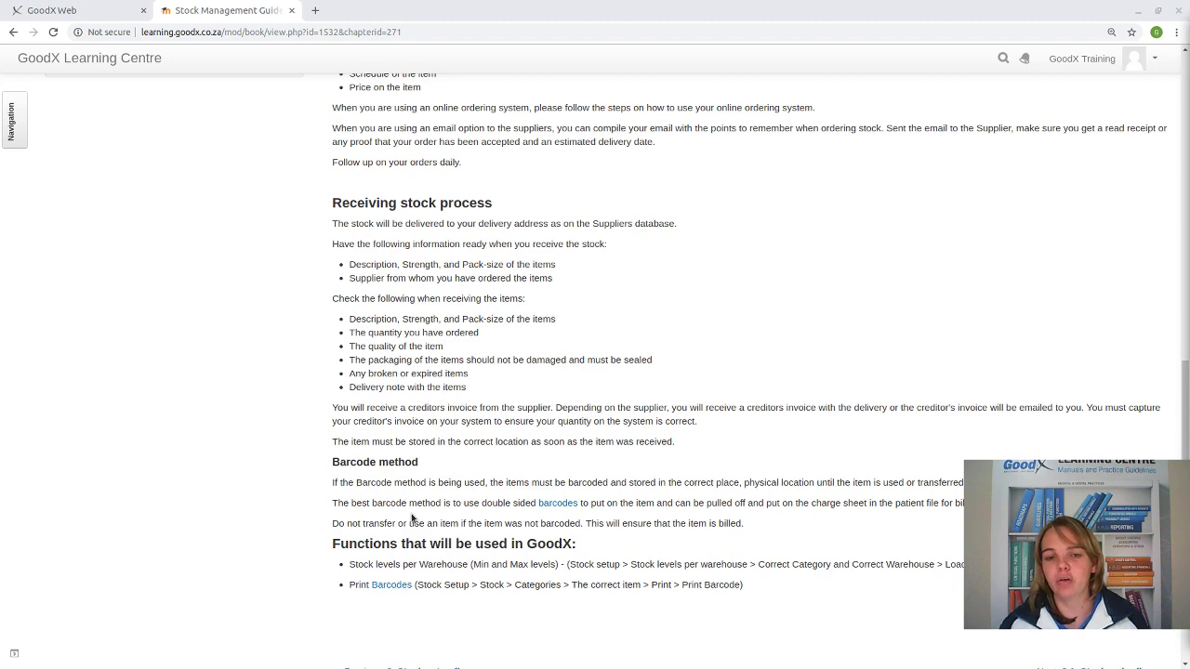
scroll(413, 517, down, 3)
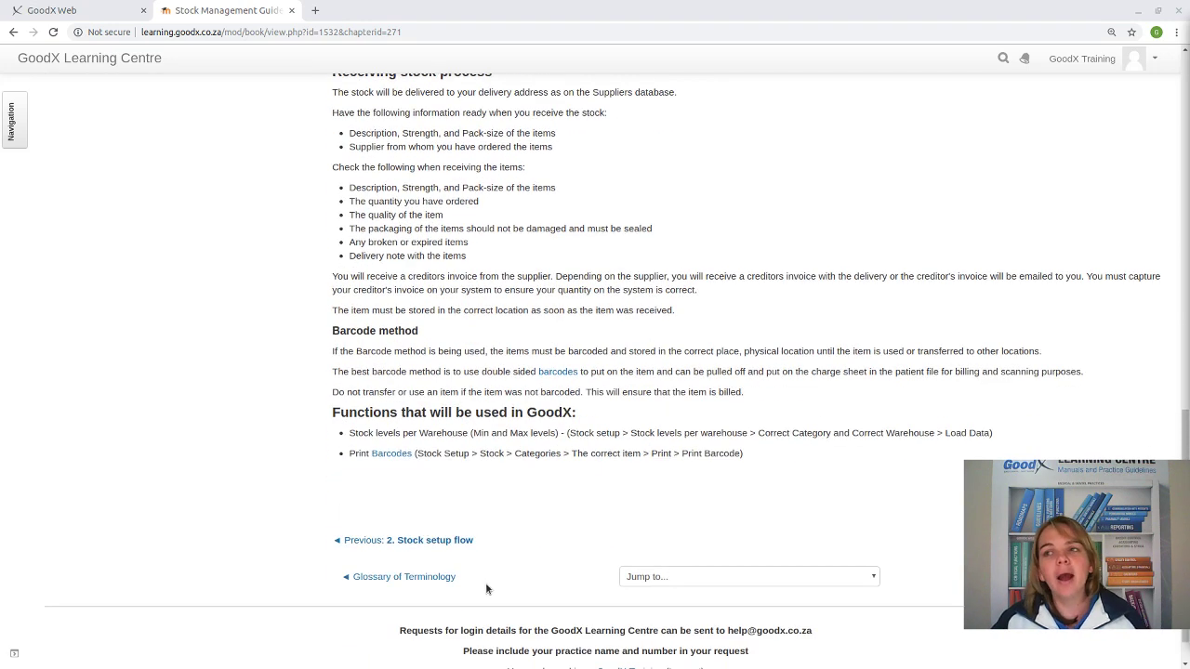
scroll(485, 588, up, 15)
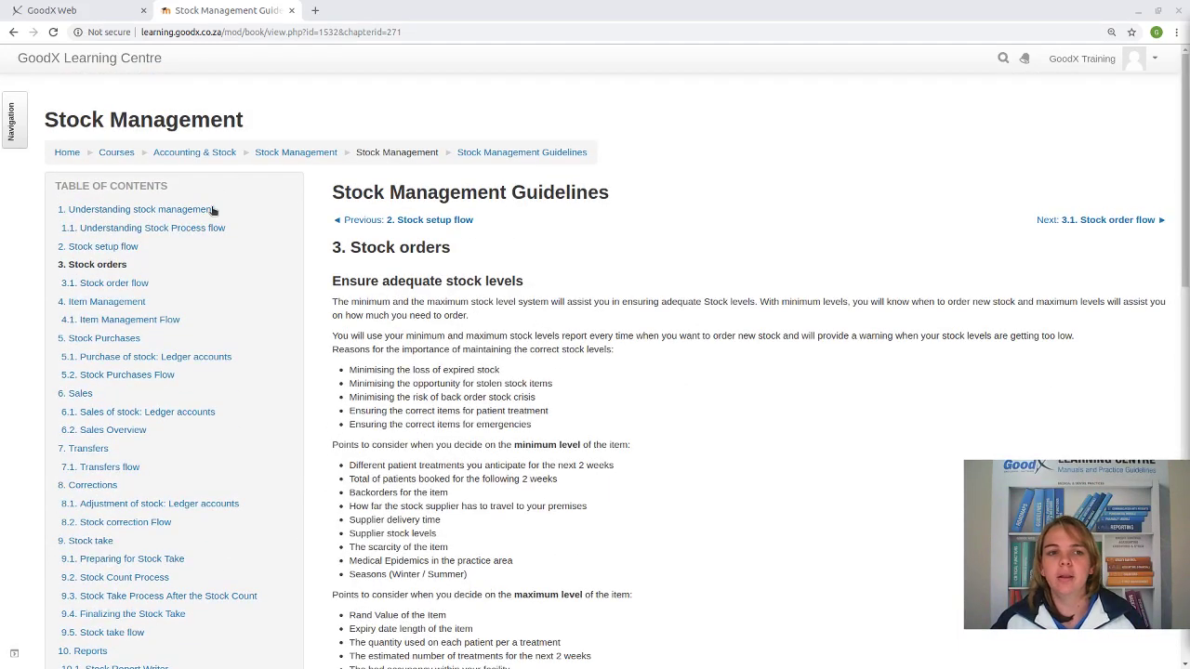
click(140, 304)
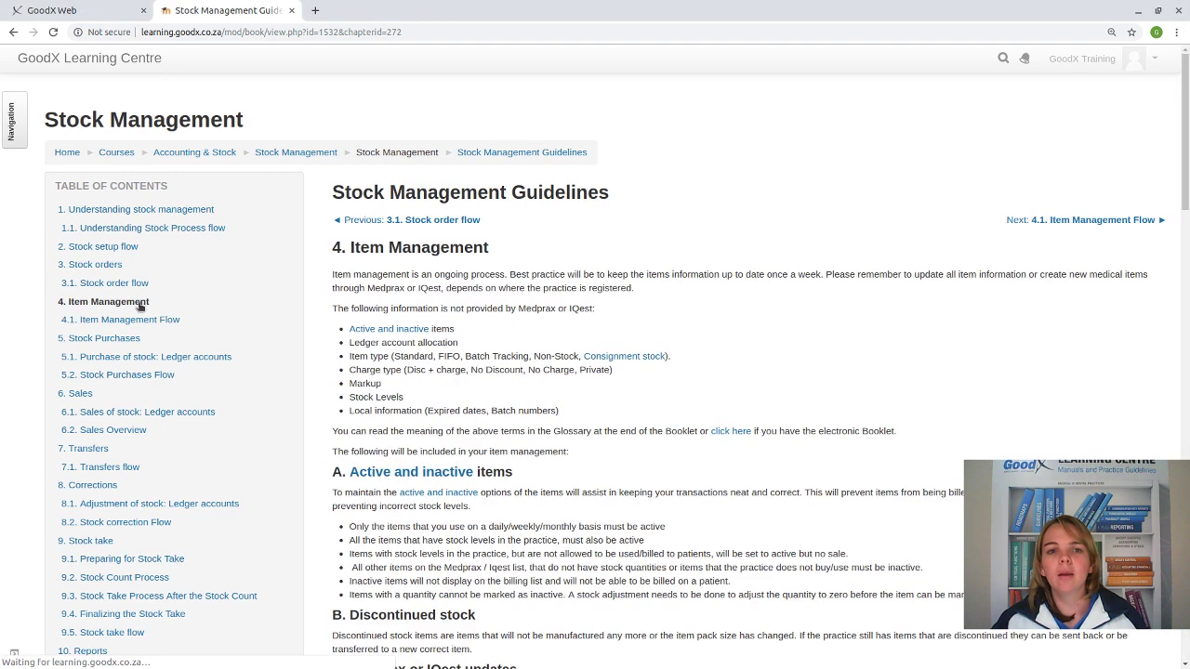